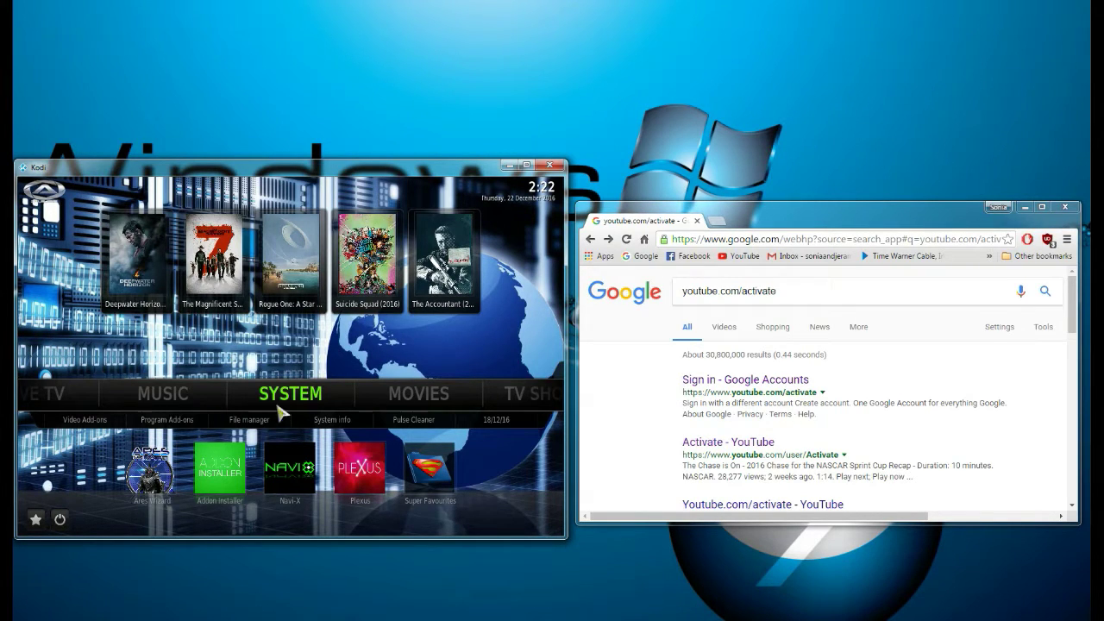
- Go to the video add-ons and open the YouTube add-on's settings
key(Down)
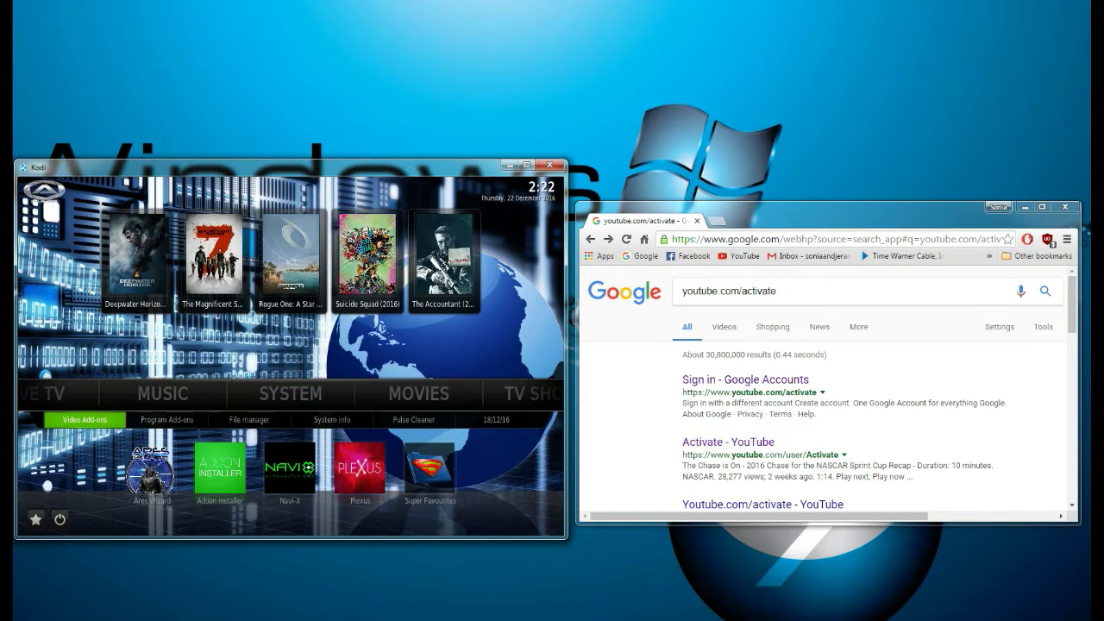
click(88, 427)
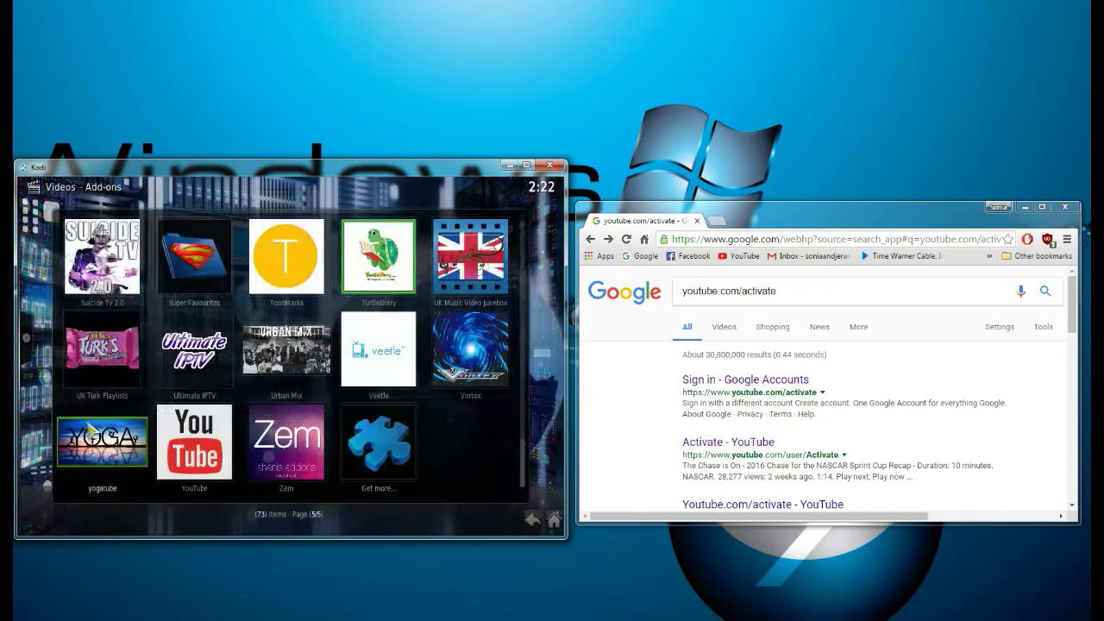
key(Right)
key(Right)
key(Up)
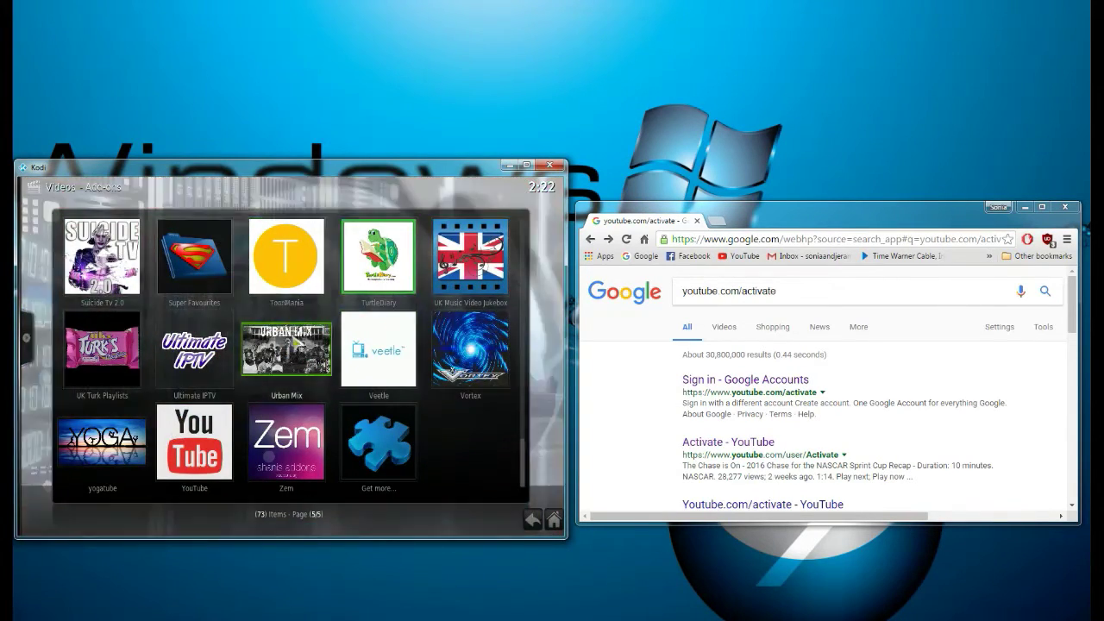
key(Down)
key(Left)
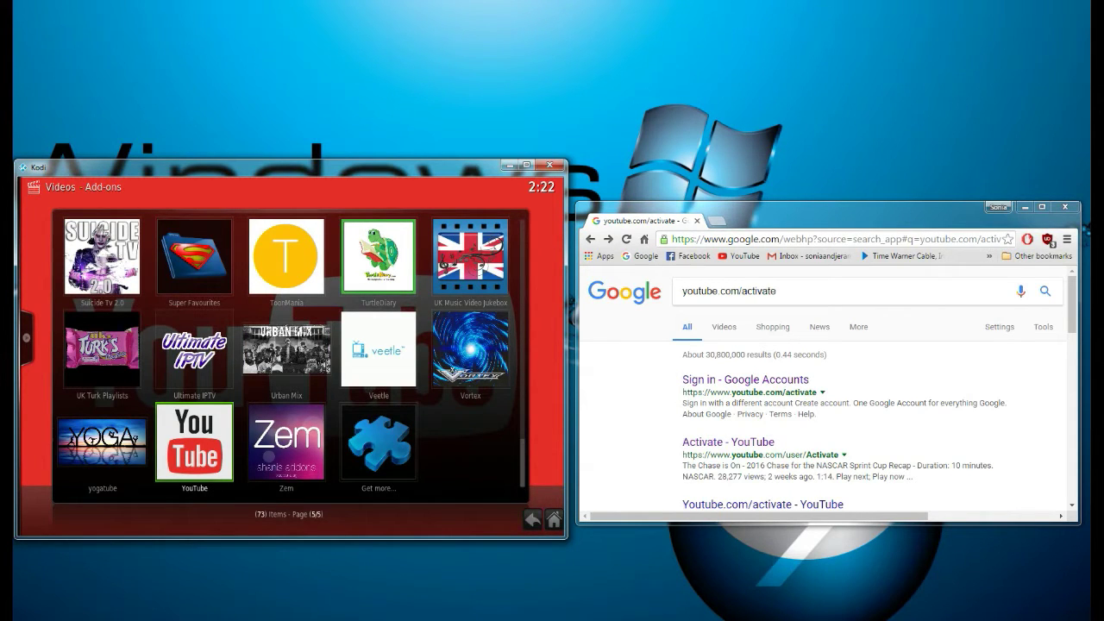
key(c)
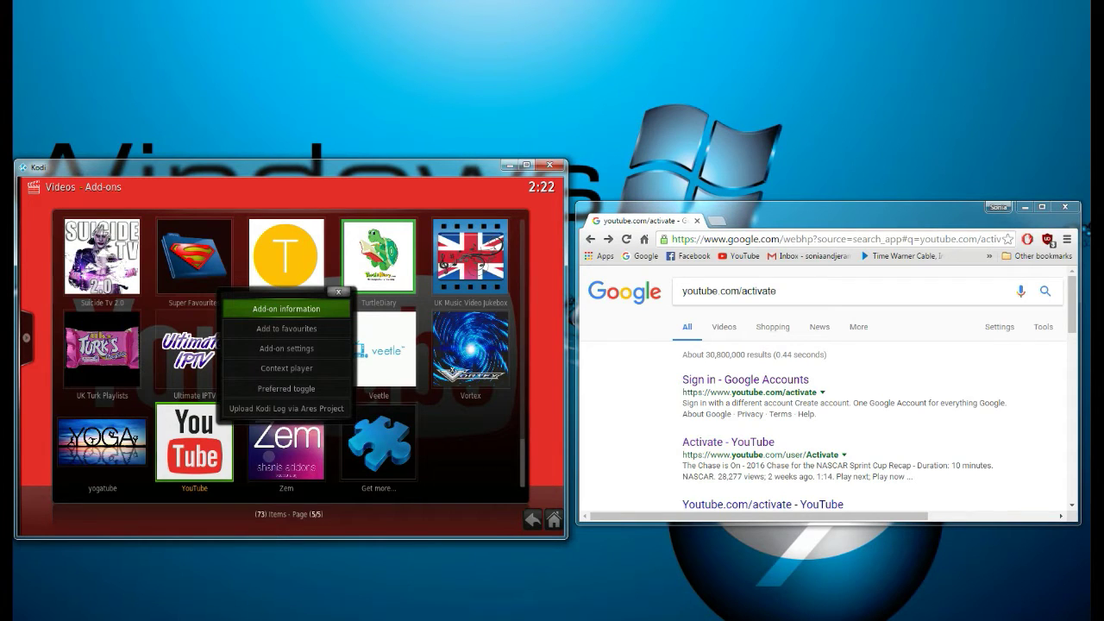
click(307, 357)
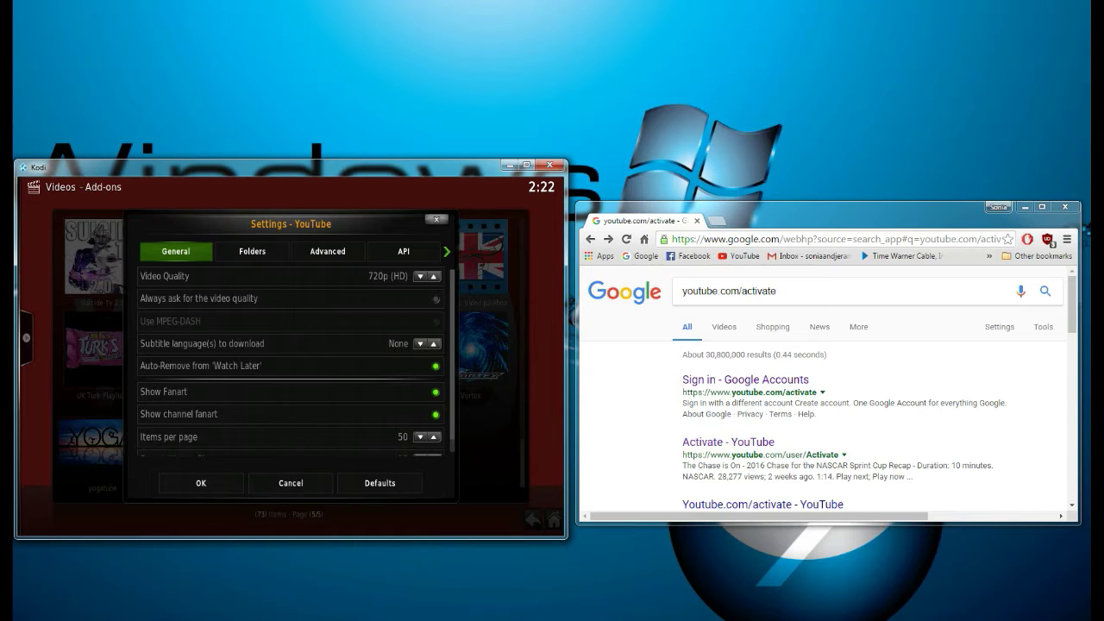
- Review the YouTube add-on's General, Folders and Advanced settings, including the full list of folder options
click(345, 251)
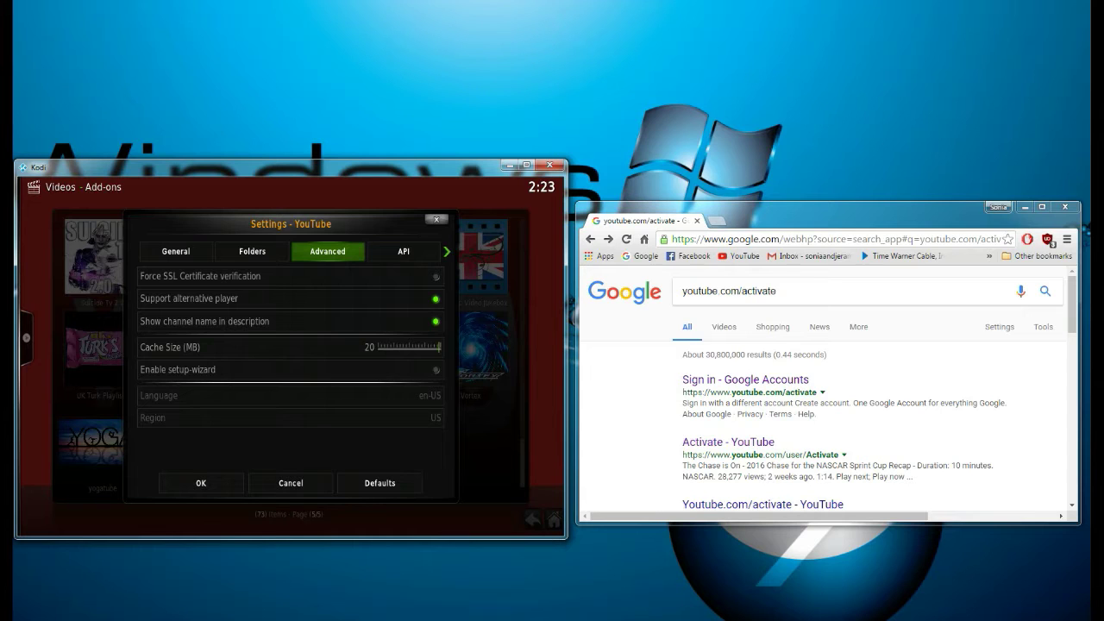
click(170, 255)
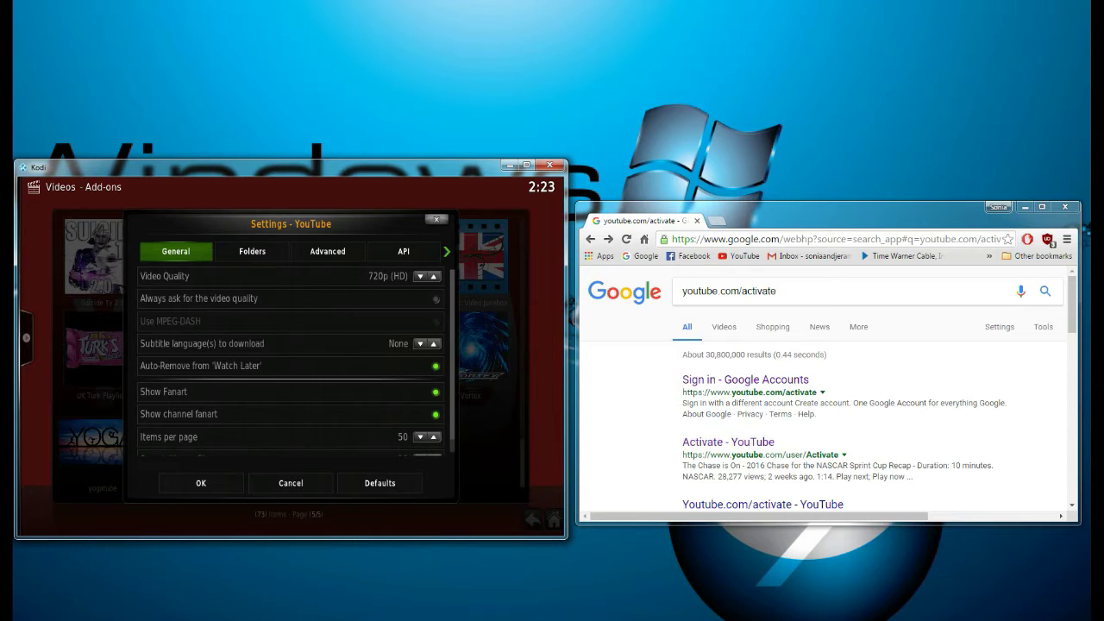
scroll(179, 333, down, 1)
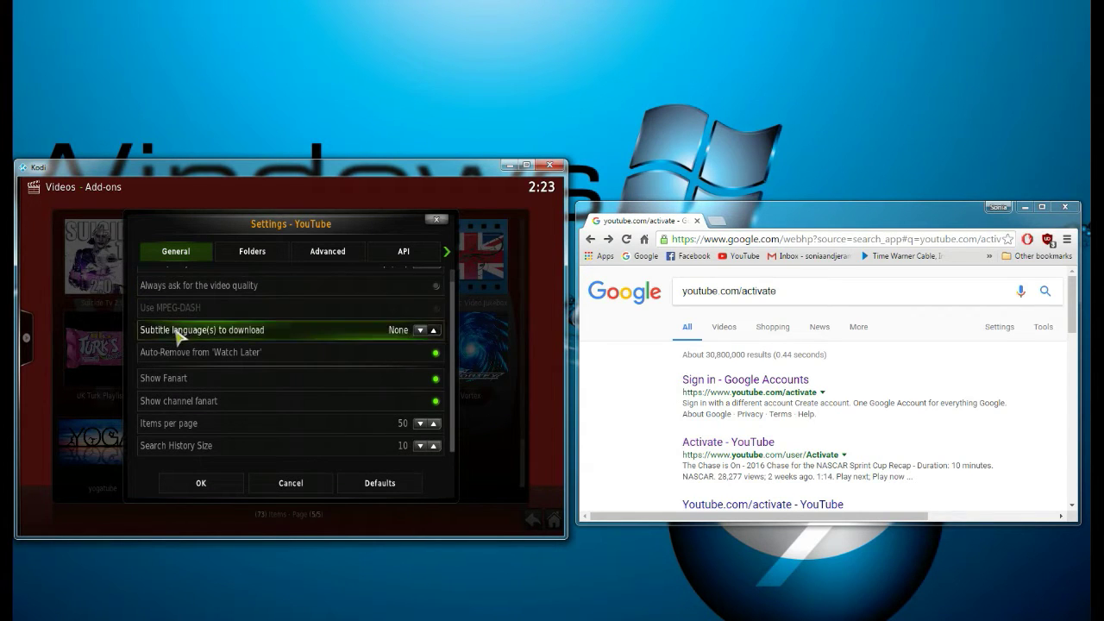
scroll(178, 336, up, 1)
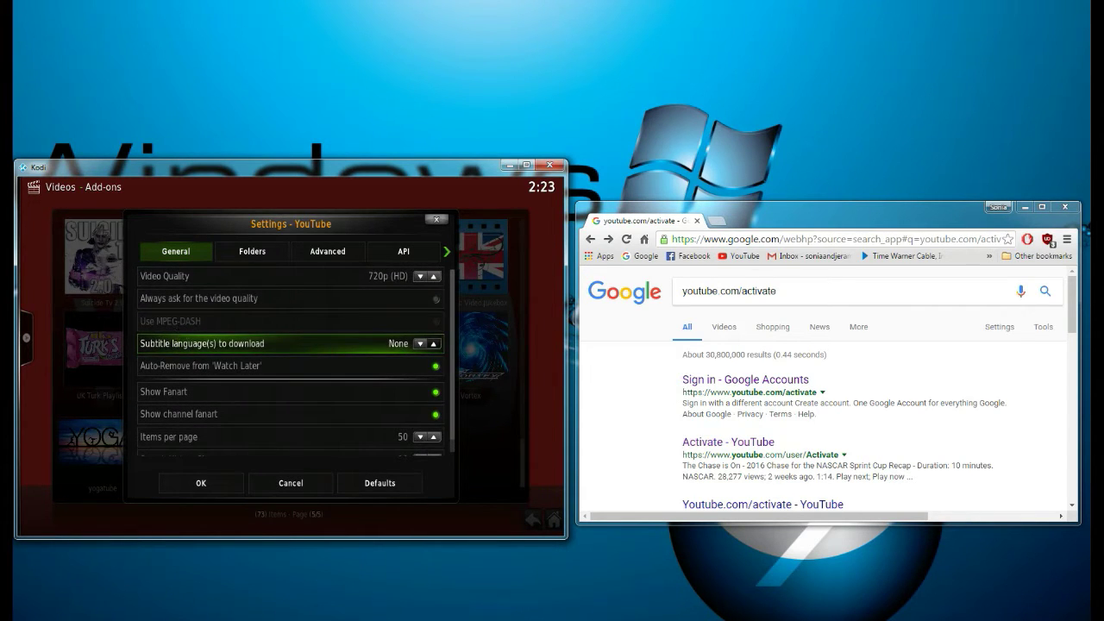
click(246, 260)
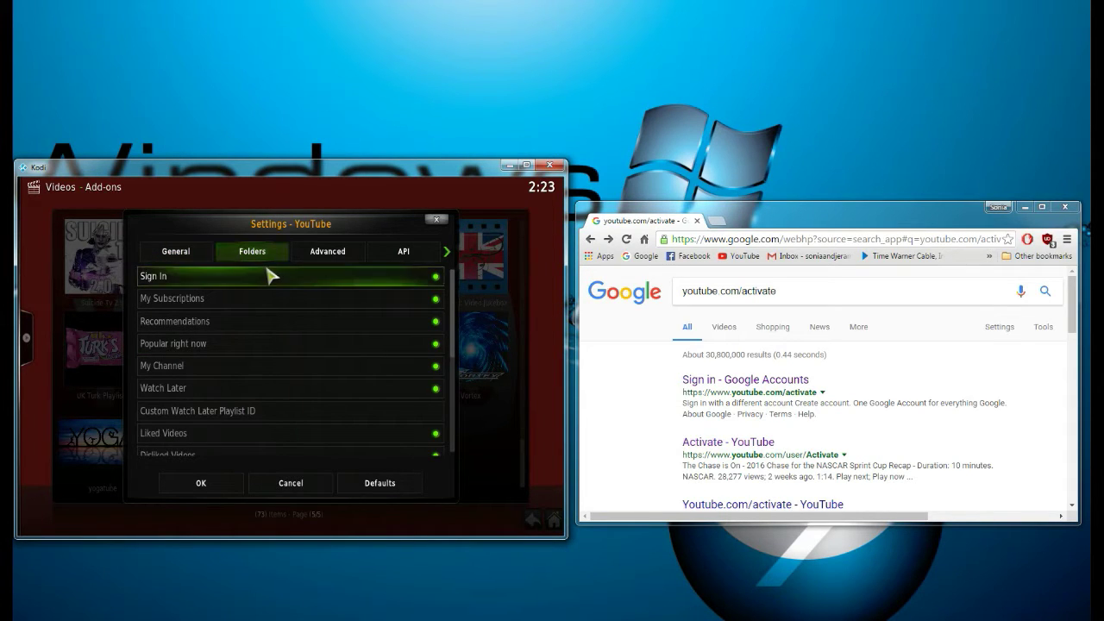
scroll(268, 298, down, 4)
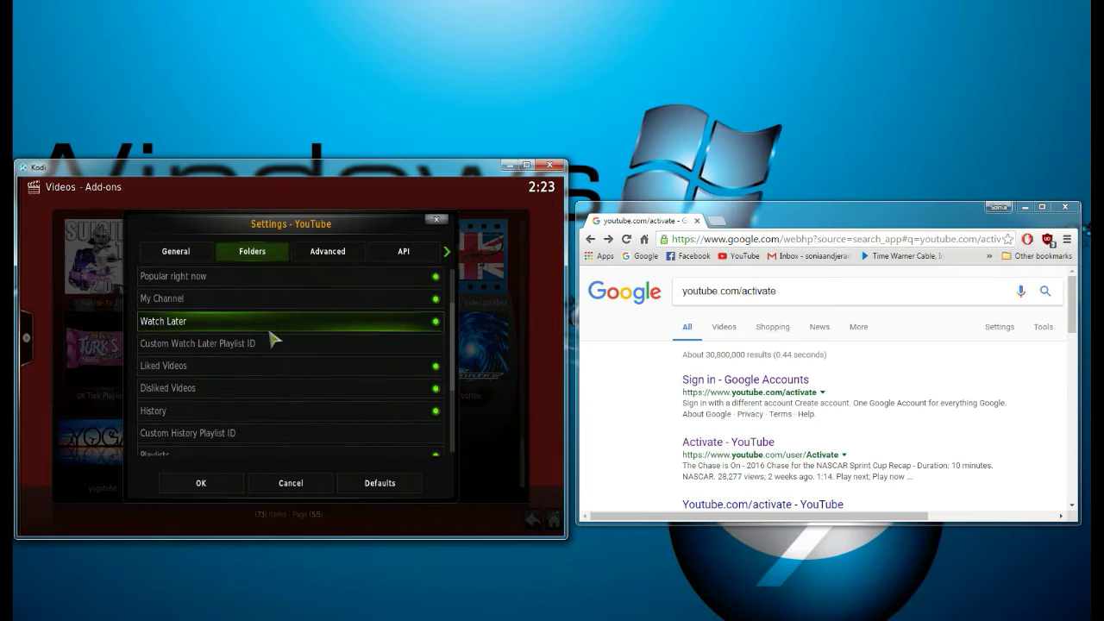
scroll(269, 343, down, 4)
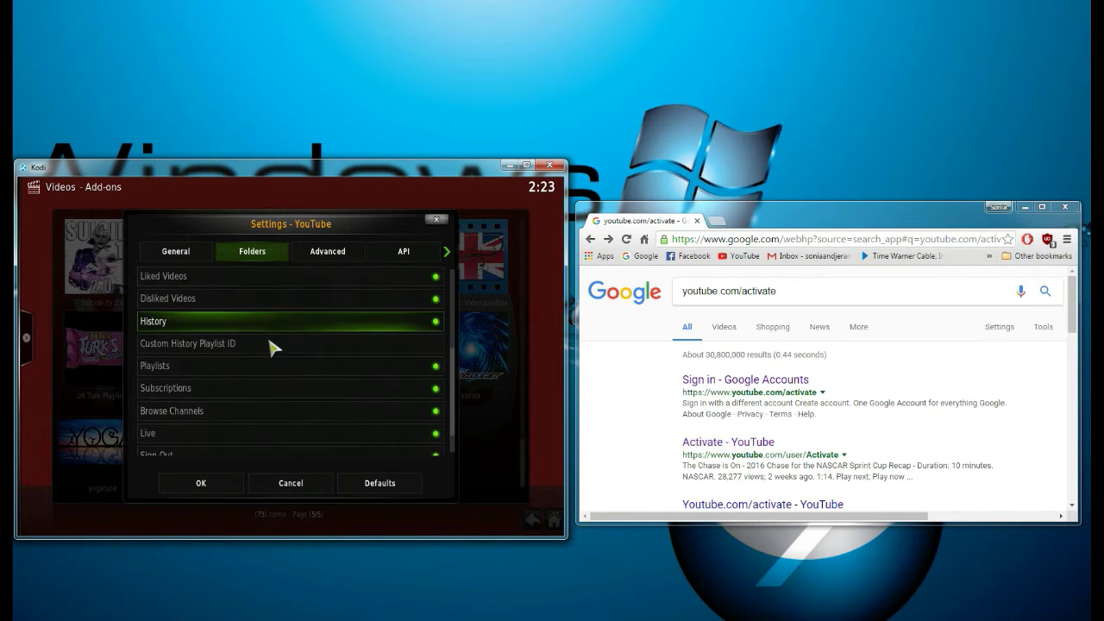
scroll(269, 348, down, 1)
scroll(269, 348, up, 4)
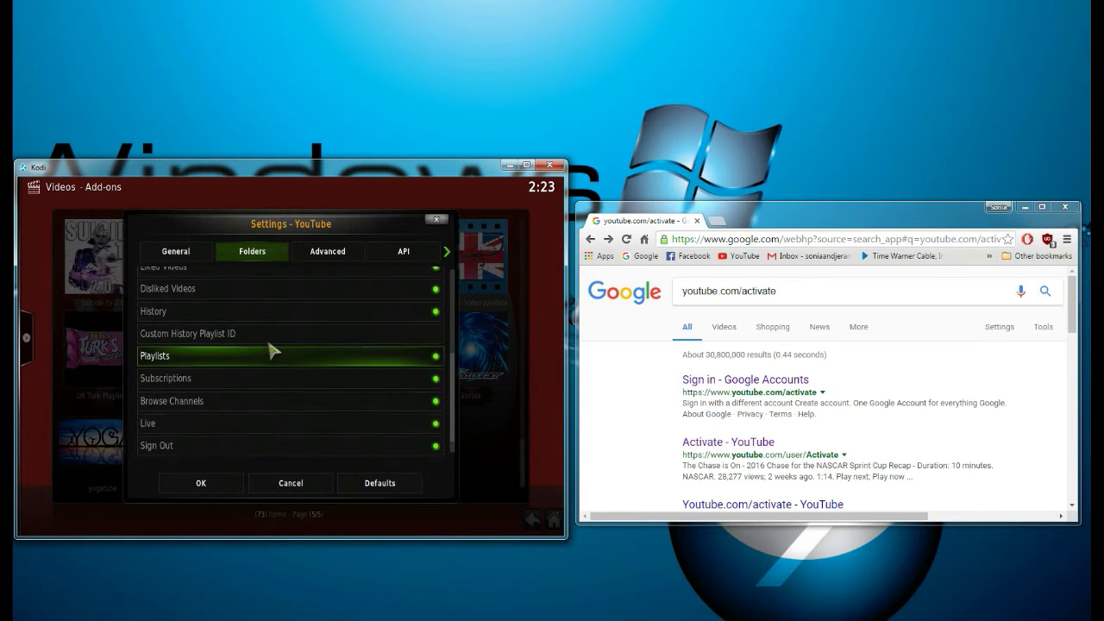
scroll(271, 350, up, 4)
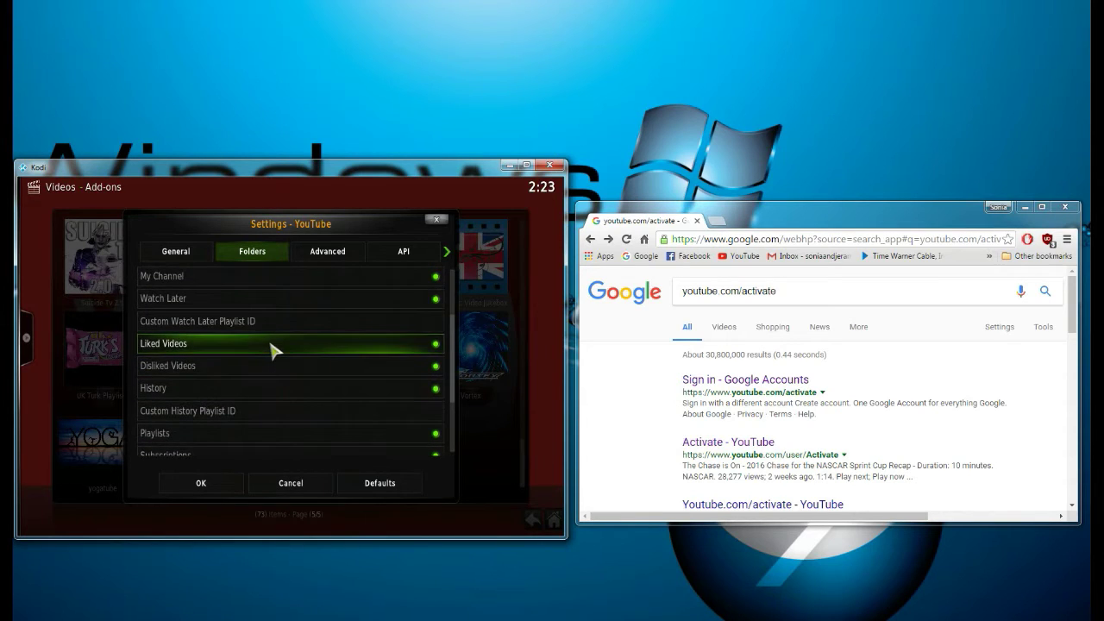
scroll(274, 350, up, 2)
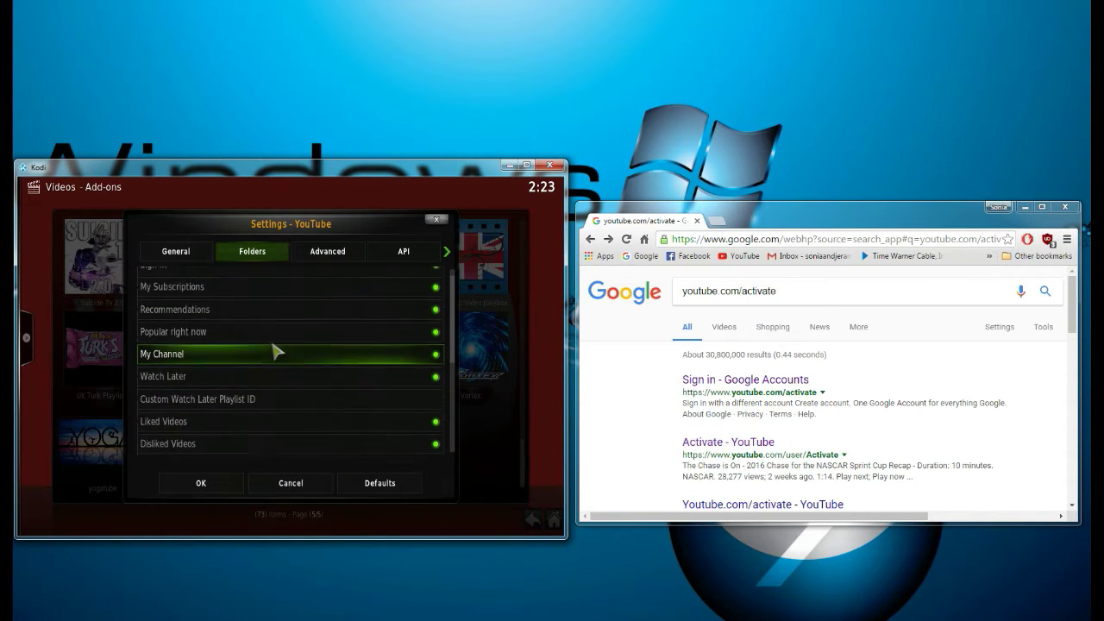
click(328, 258)
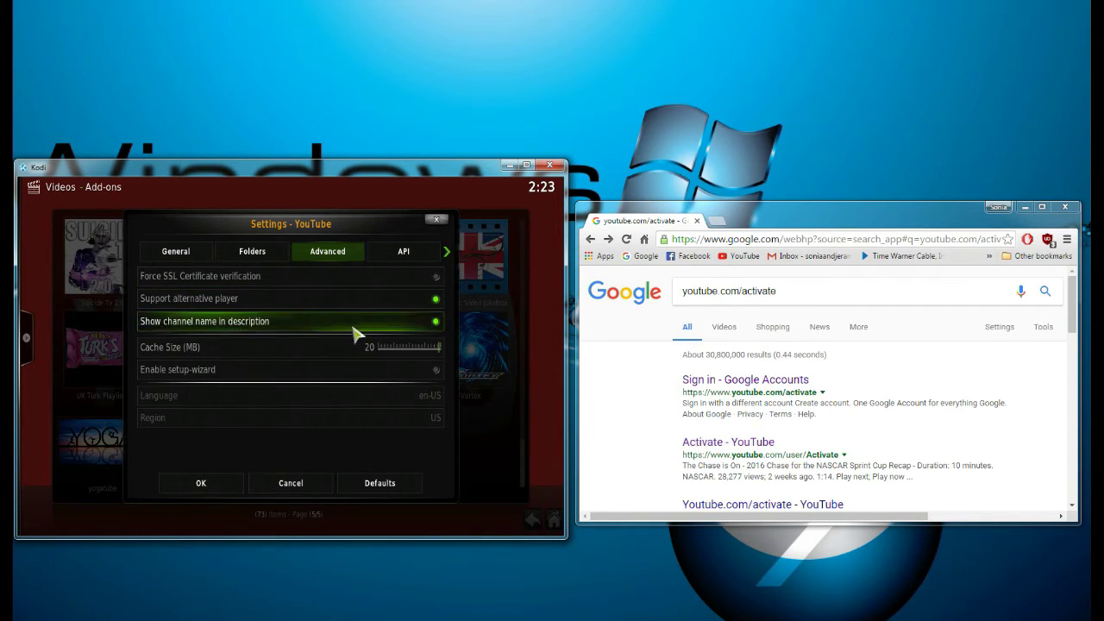
- Check the personal API key, API Id and API Secret entries in the YouTube settings, and close the settings
click(423, 252)
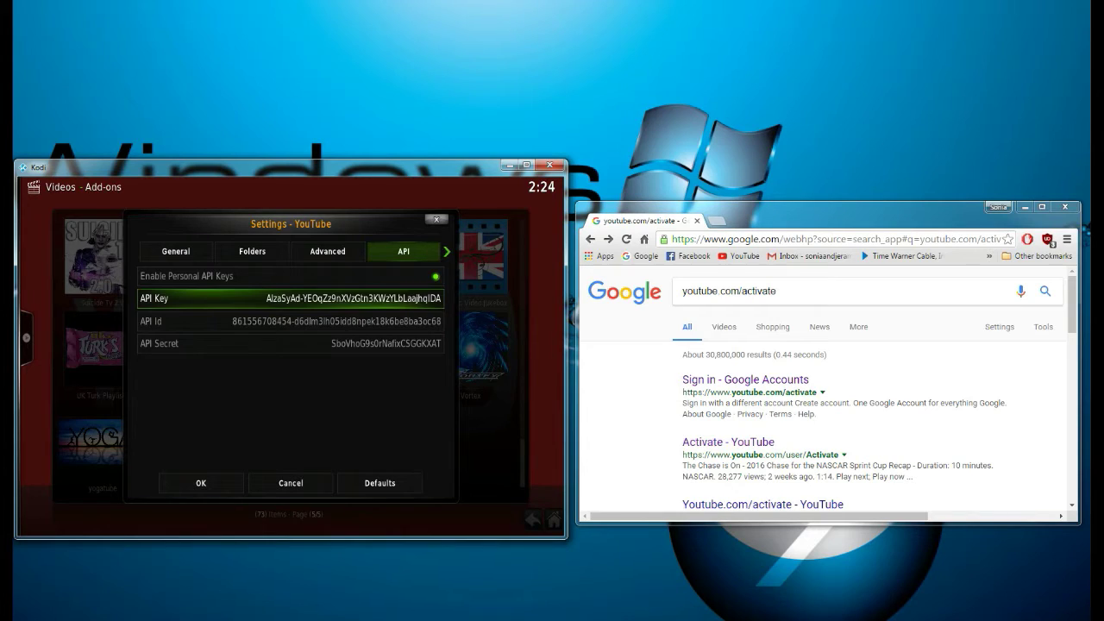
key(Up)
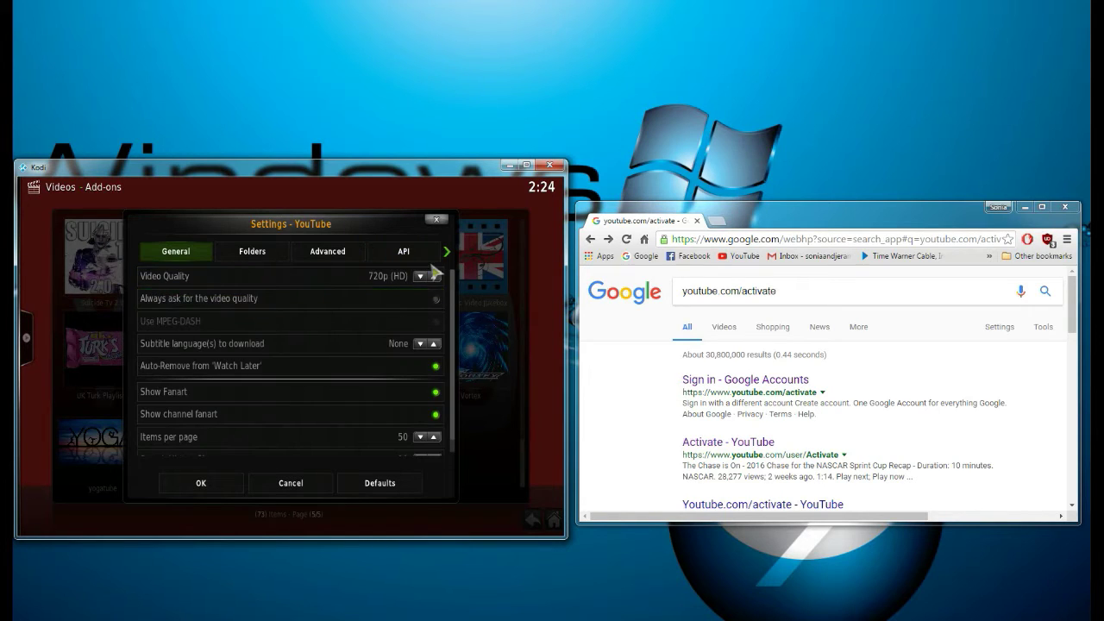
click(435, 303)
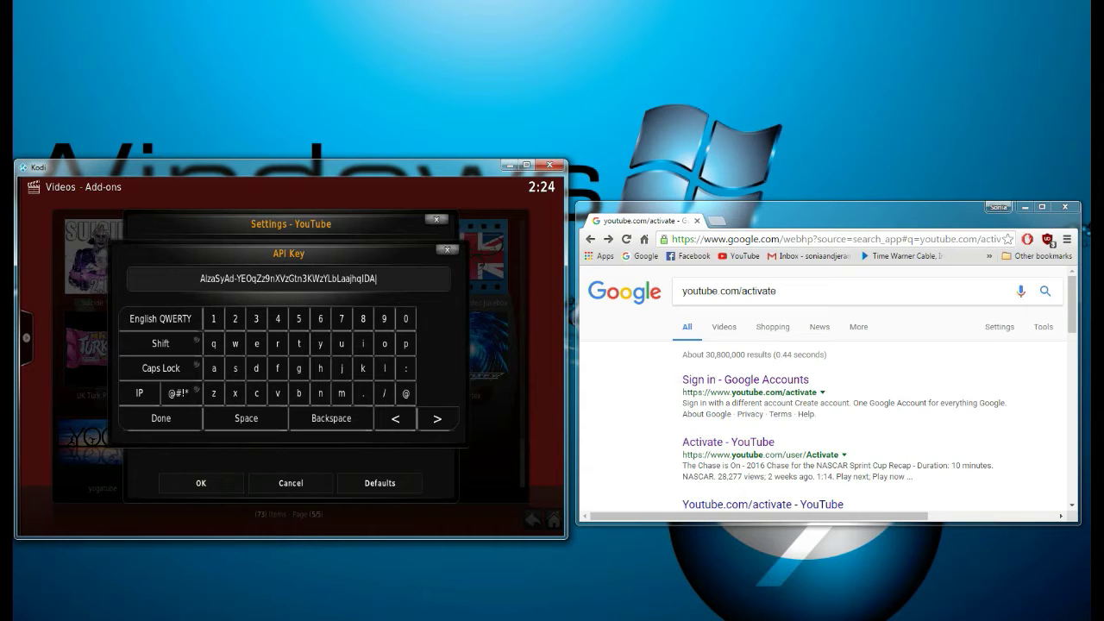
click(194, 421)
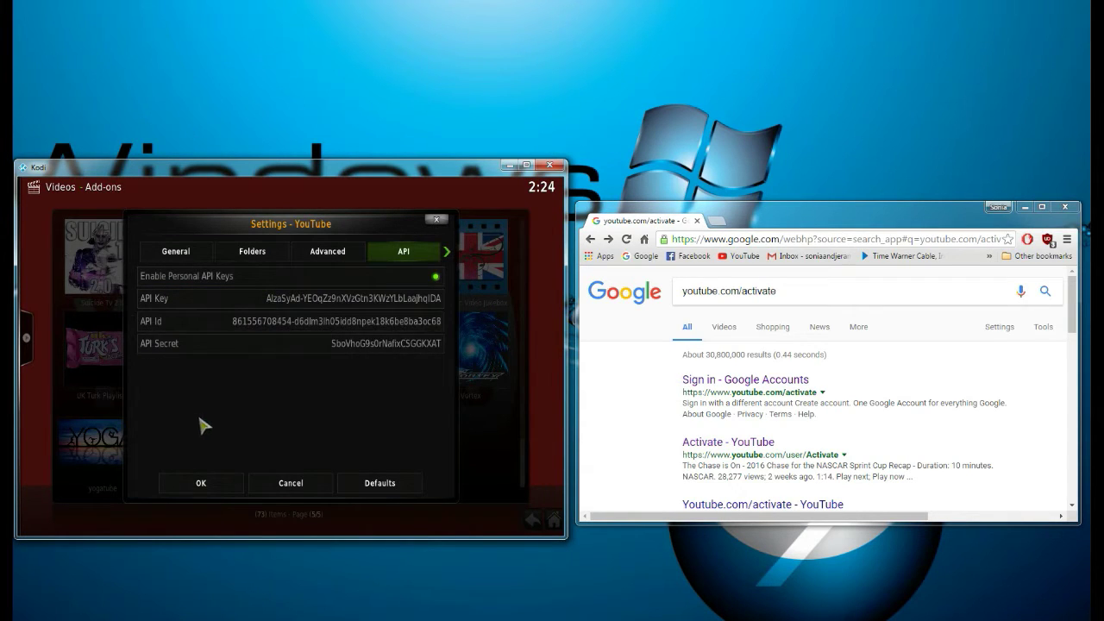
click(341, 332)
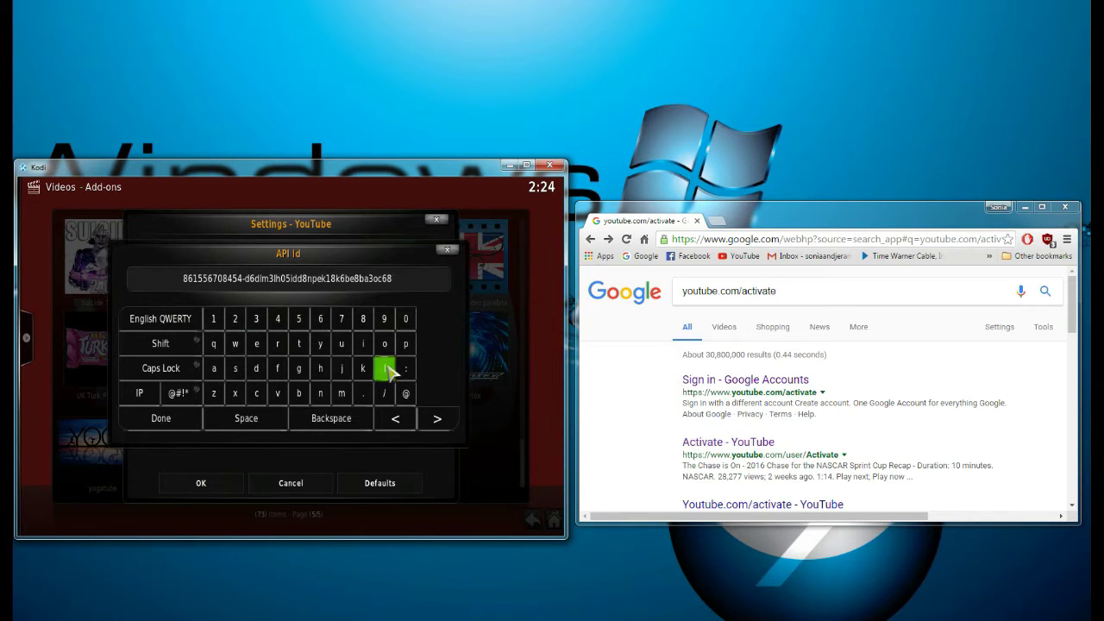
click(183, 418)
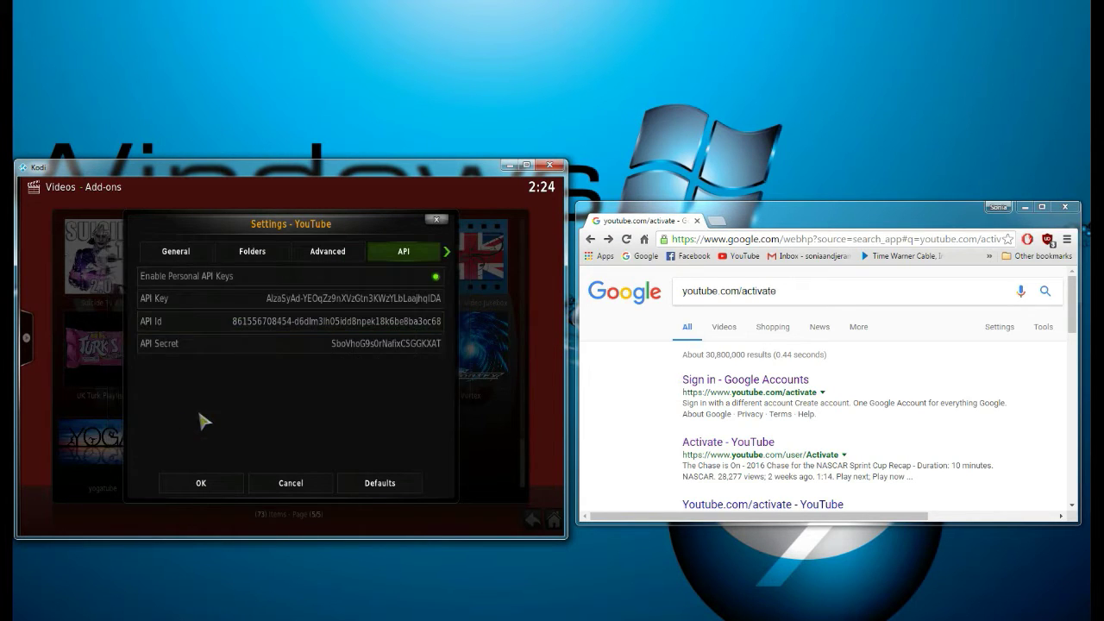
click(276, 345)
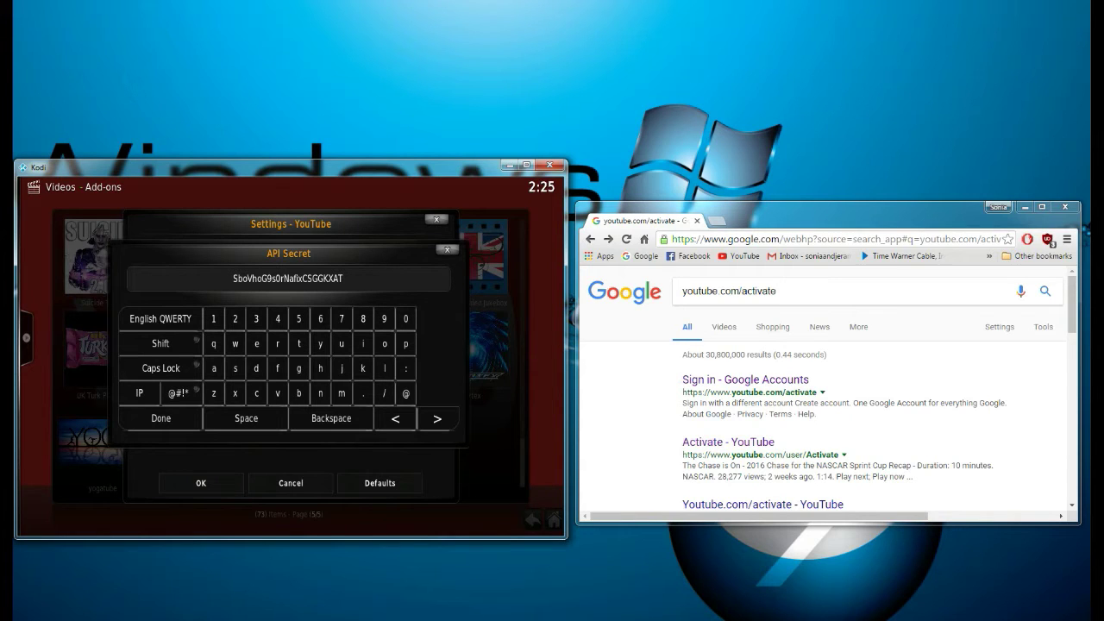
click(163, 421)
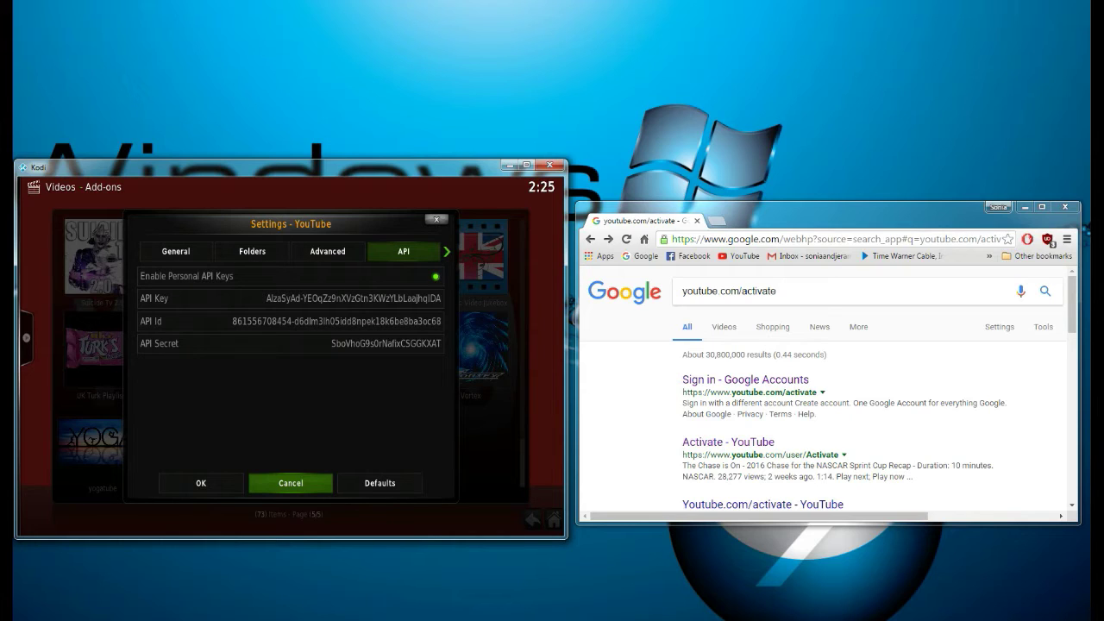
key(Escape)
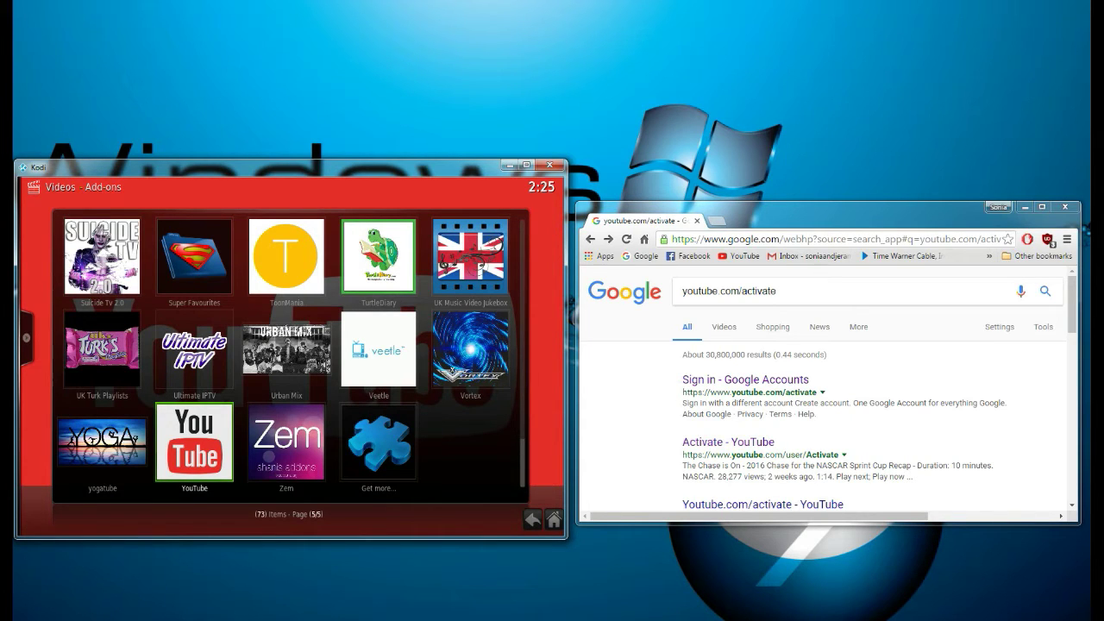
- Launch the YouTube add-on, start its sign-in and accept the notice about logging in twice
click(195, 450)
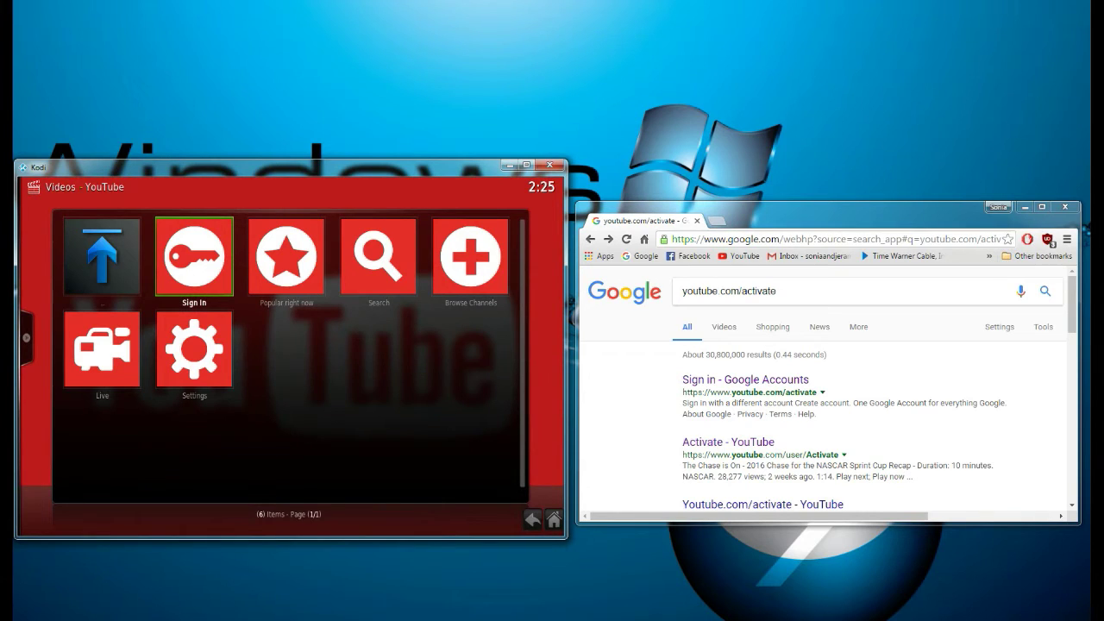
click(202, 285)
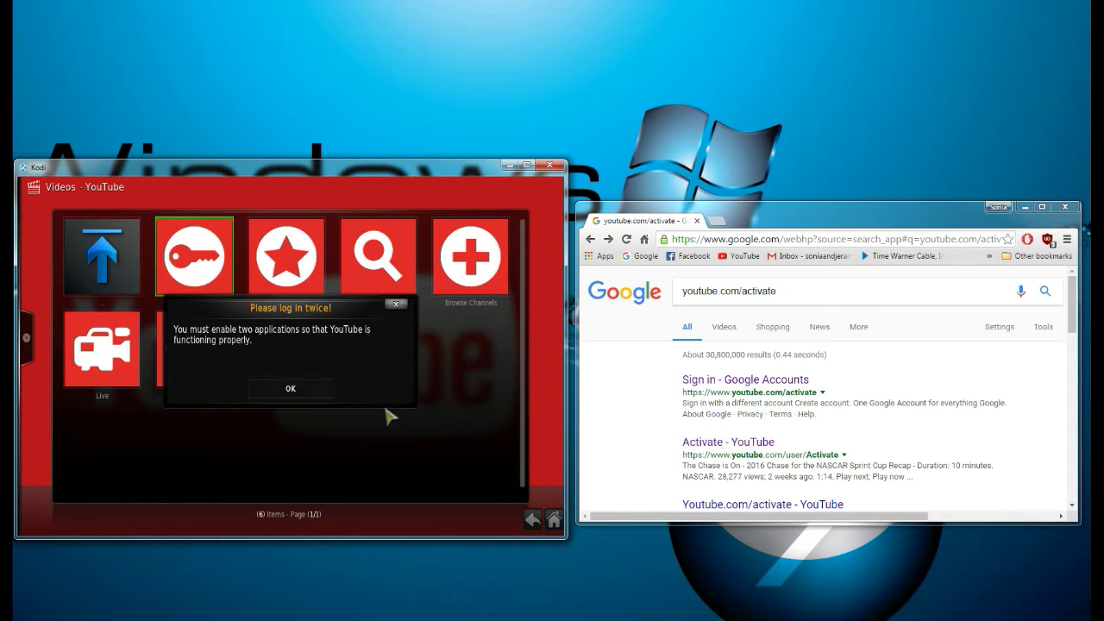
click(310, 392)
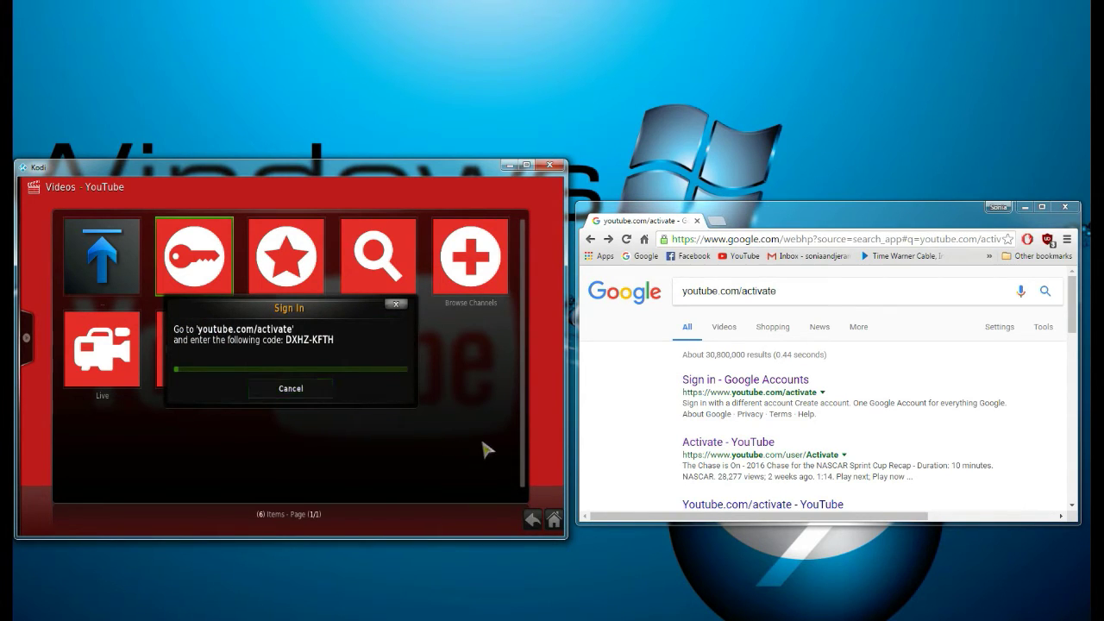
- In the Chrome browser, search Google for youtube.com/activate and open the "Sign in - Google Accounts" result
click(807, 291)
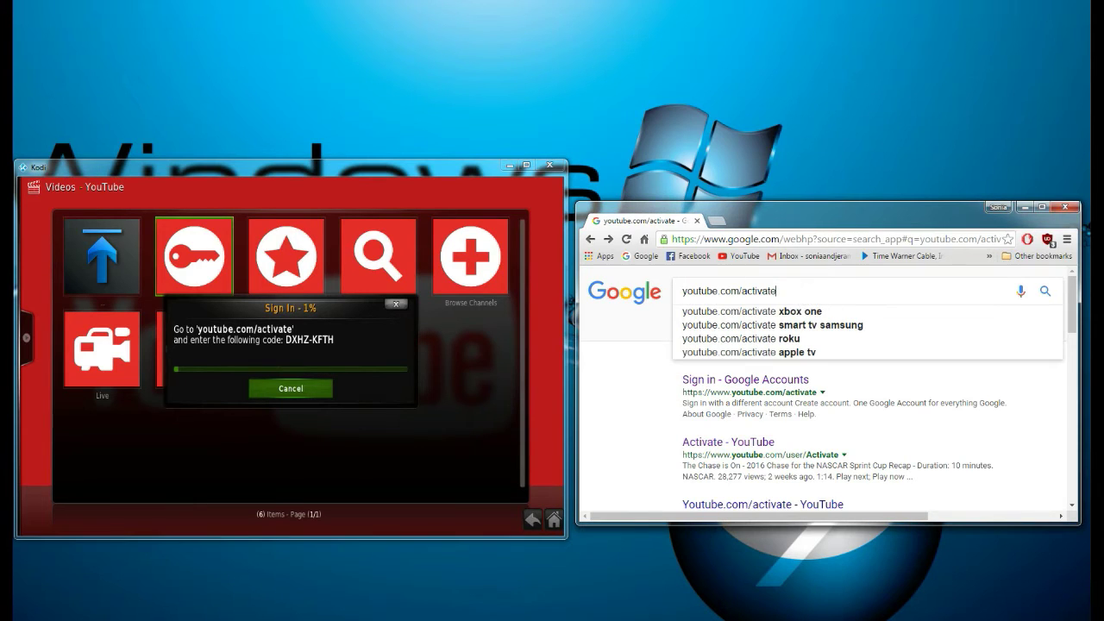
key(Return)
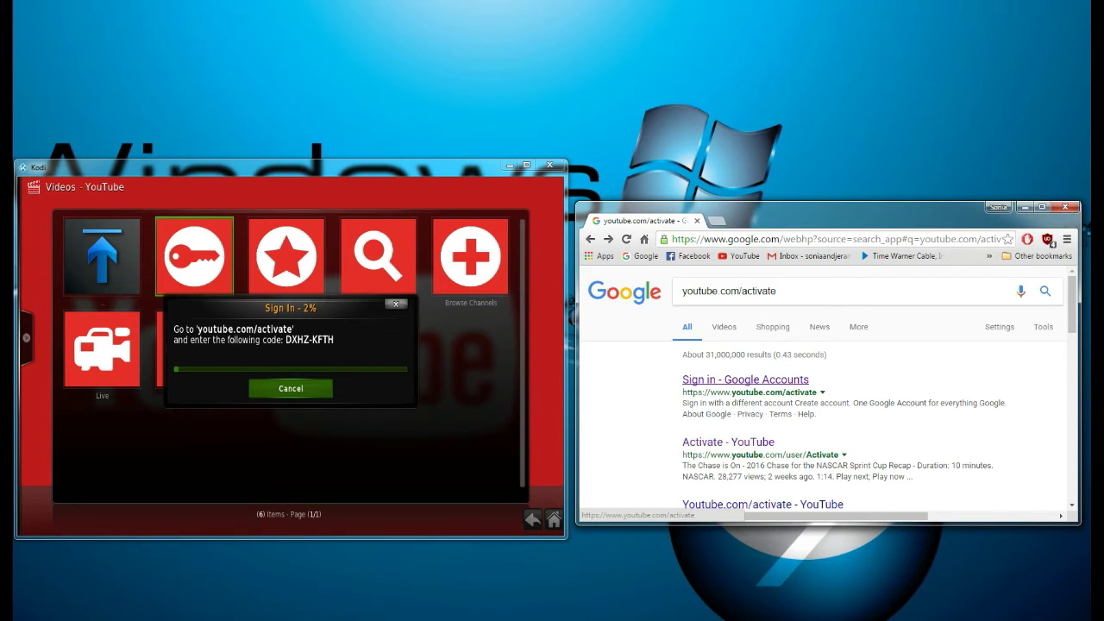
click(746, 380)
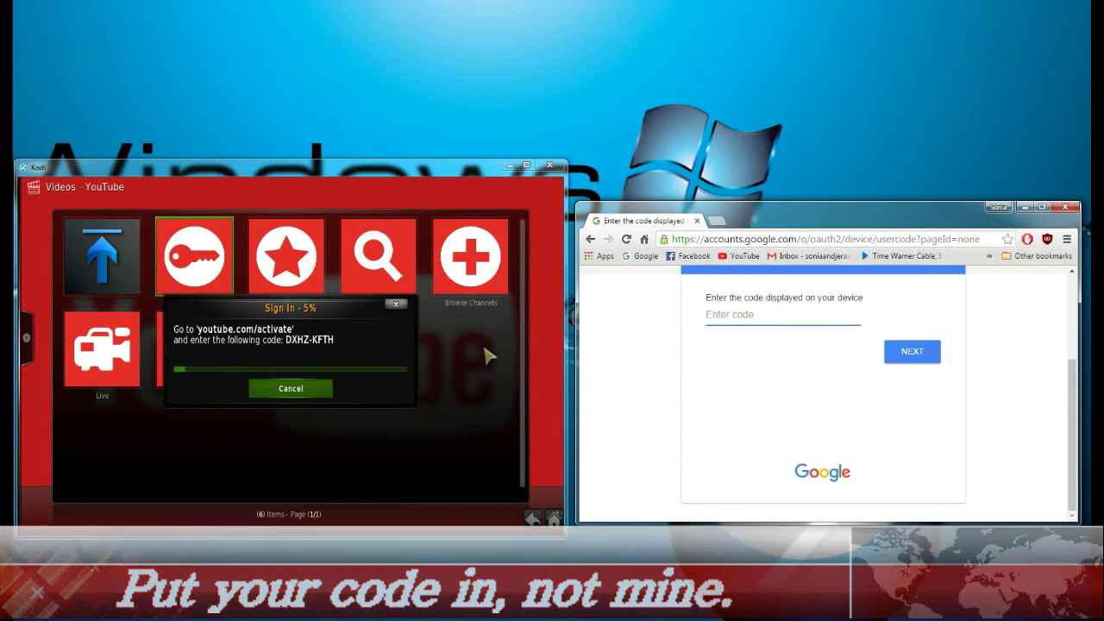
- Enter the device activation code shown in the add-on's sign-in dialog and submit it
text(DX)
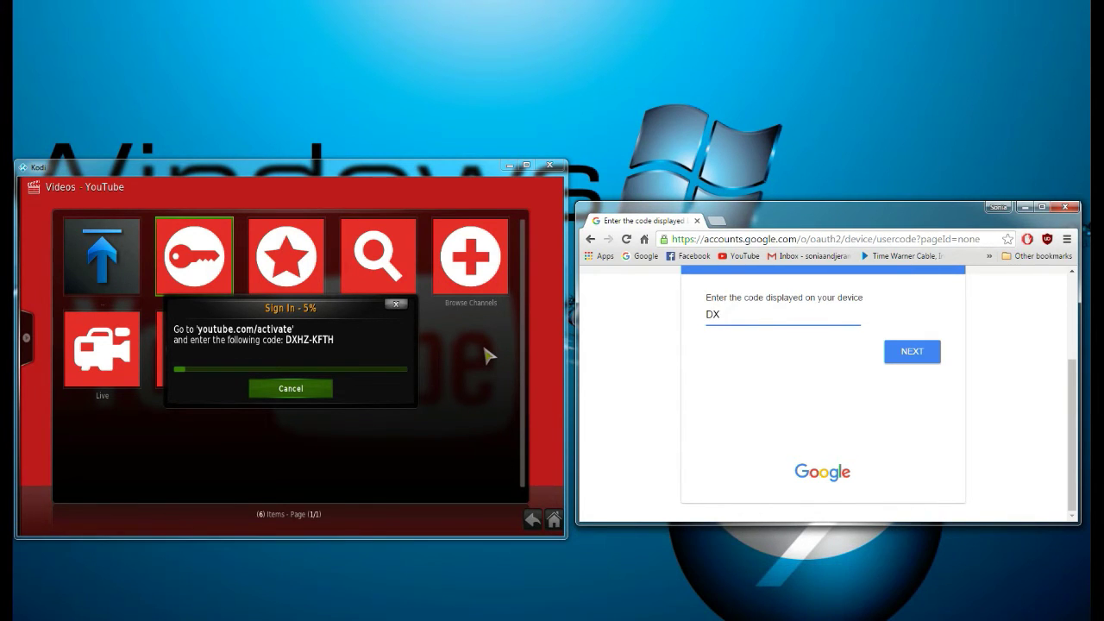
text(HZ--KFTH)
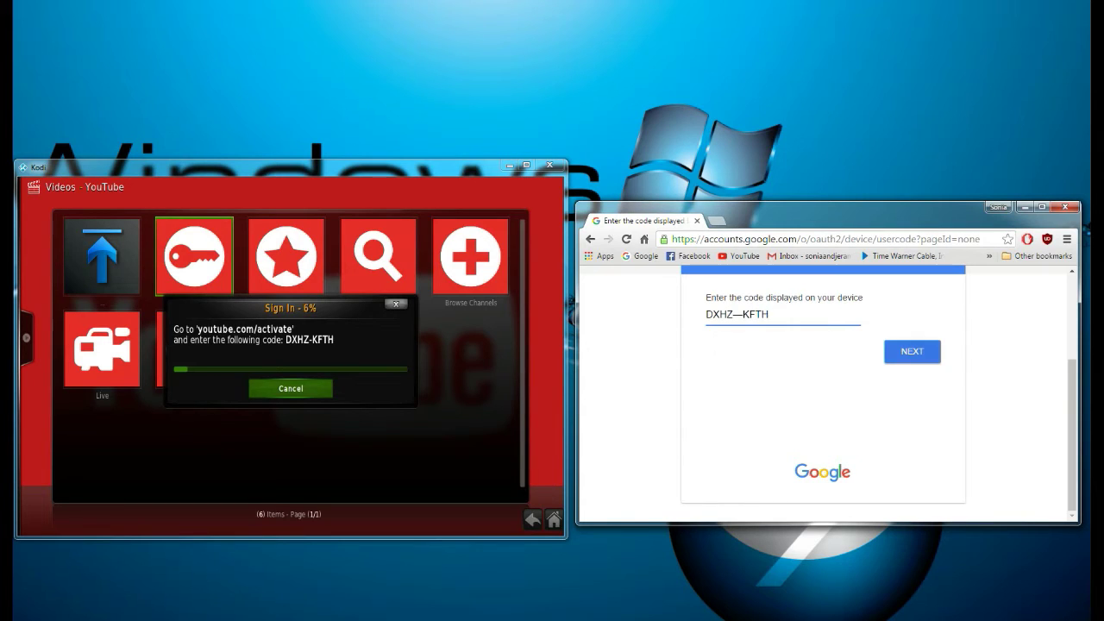
key(Return)
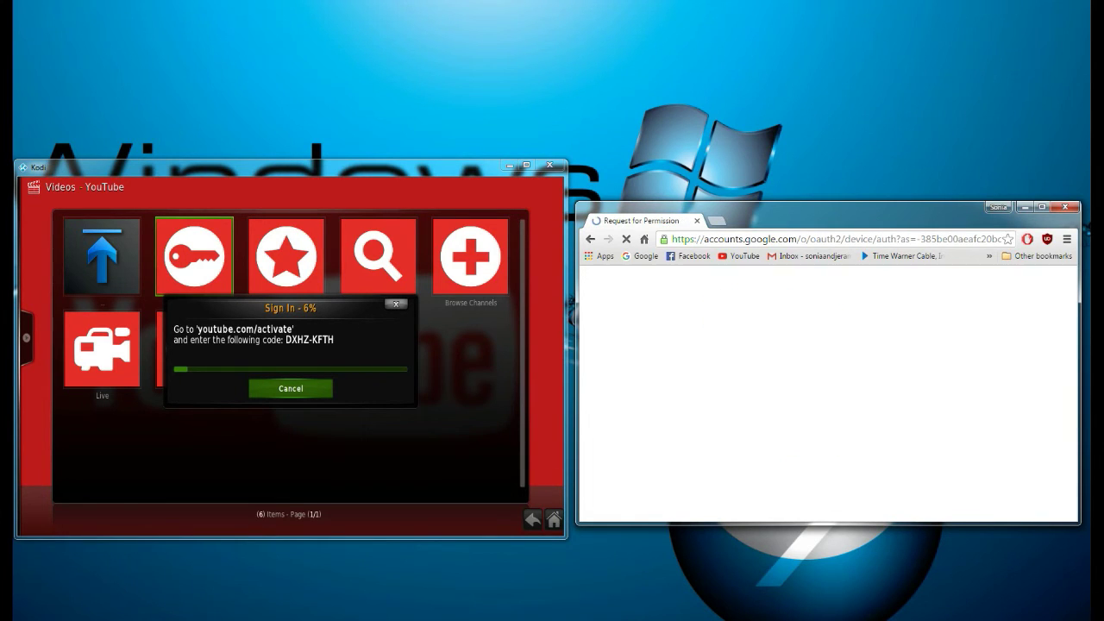
- Allow YouTube TV to manage the YouTube account on the Google permission request
scroll(827, 393, down, 1)
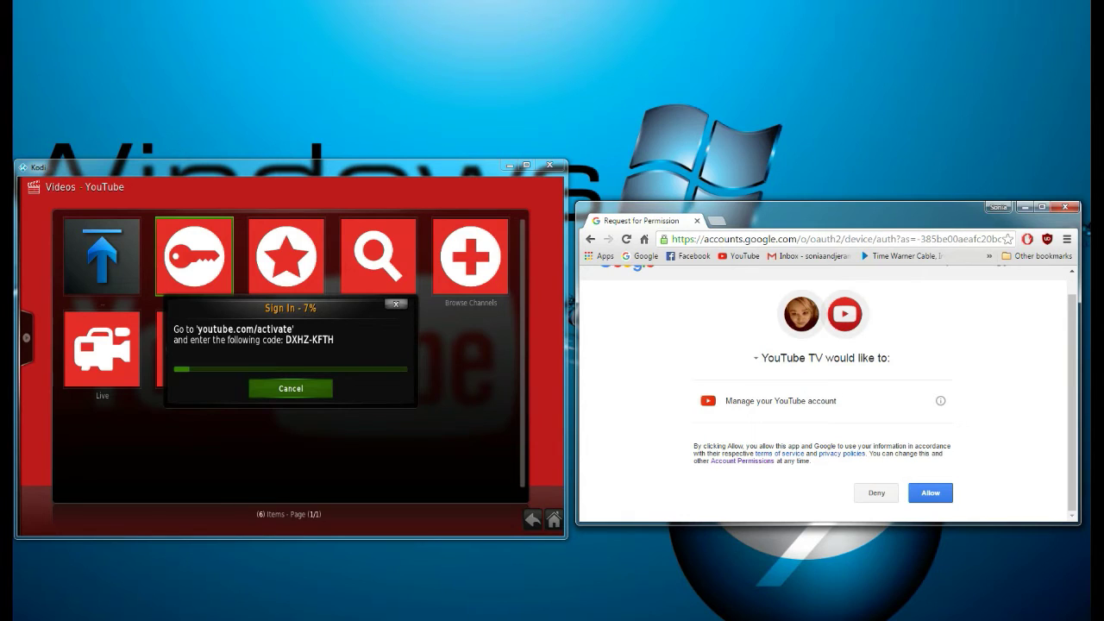
click(930, 492)
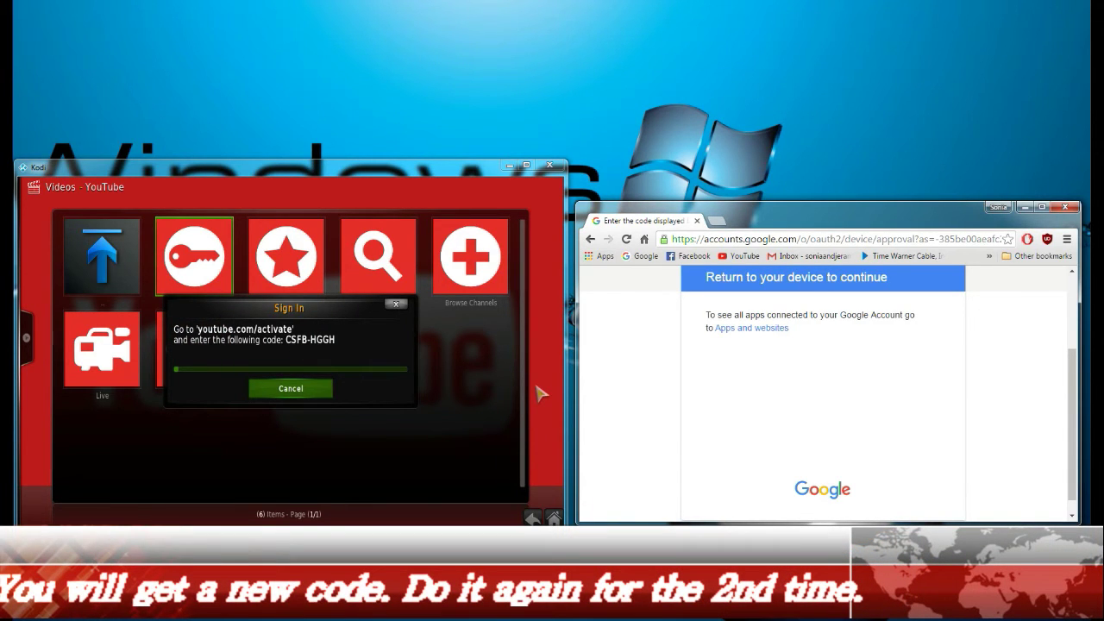
- Return to the device code page, submit the new activation code from the add-on's sign-in dialog, and allow YouTube TV access again
key(alt+Left)
key(alt+Left)
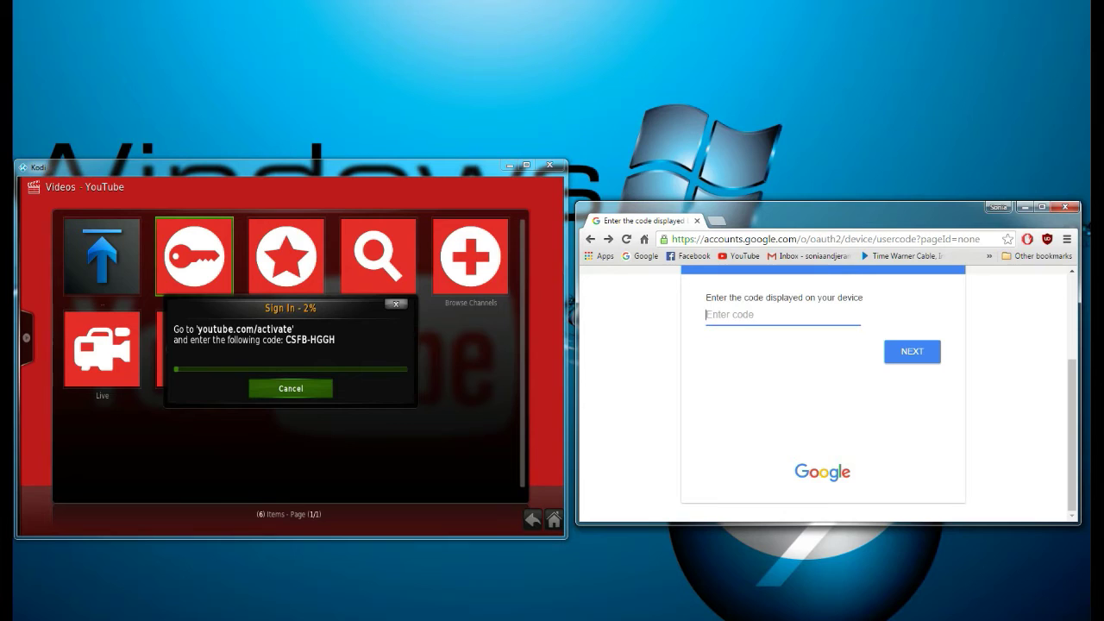
text(CSFB—HGGH)
key(Return)
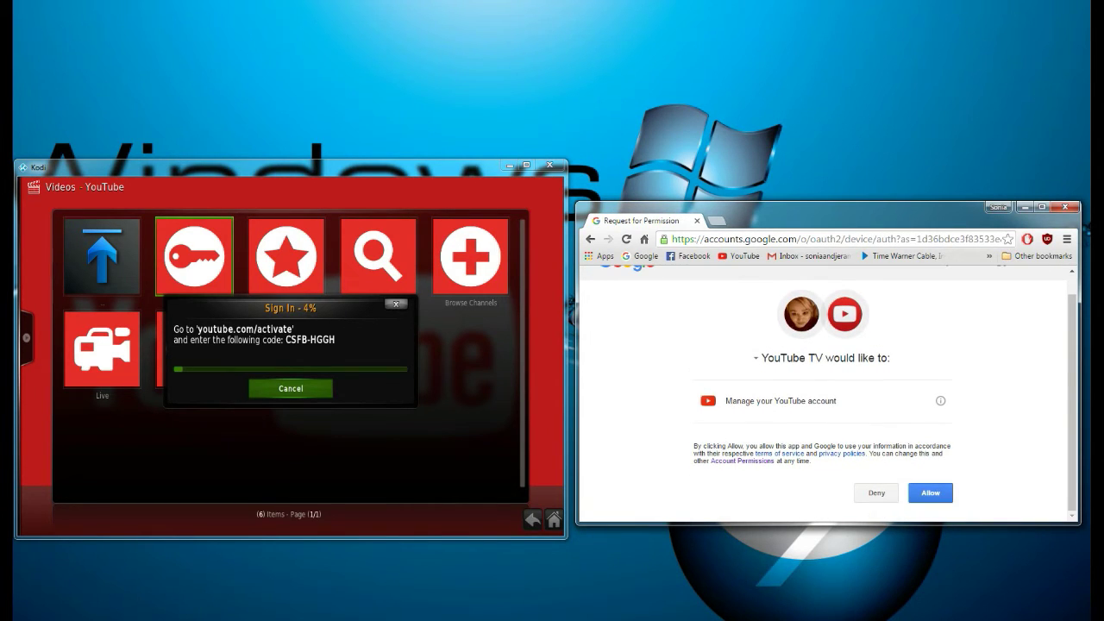
click(931, 493)
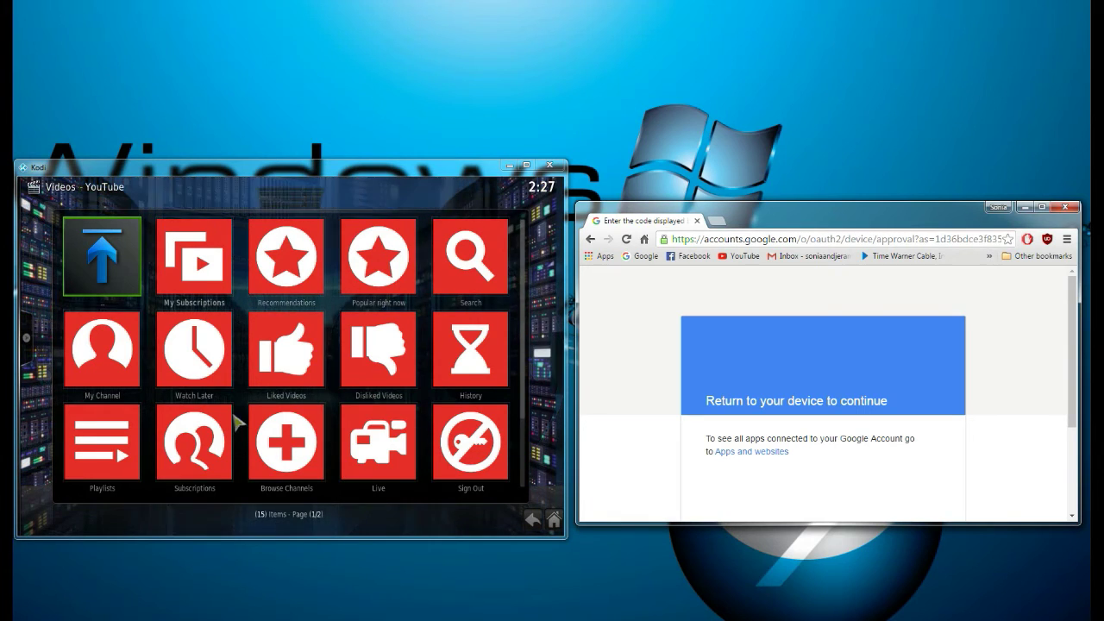
- In Kodi, check the Subscriptions list of the signed-in YouTube add-on, and go back to the video add-ons
click(198, 464)
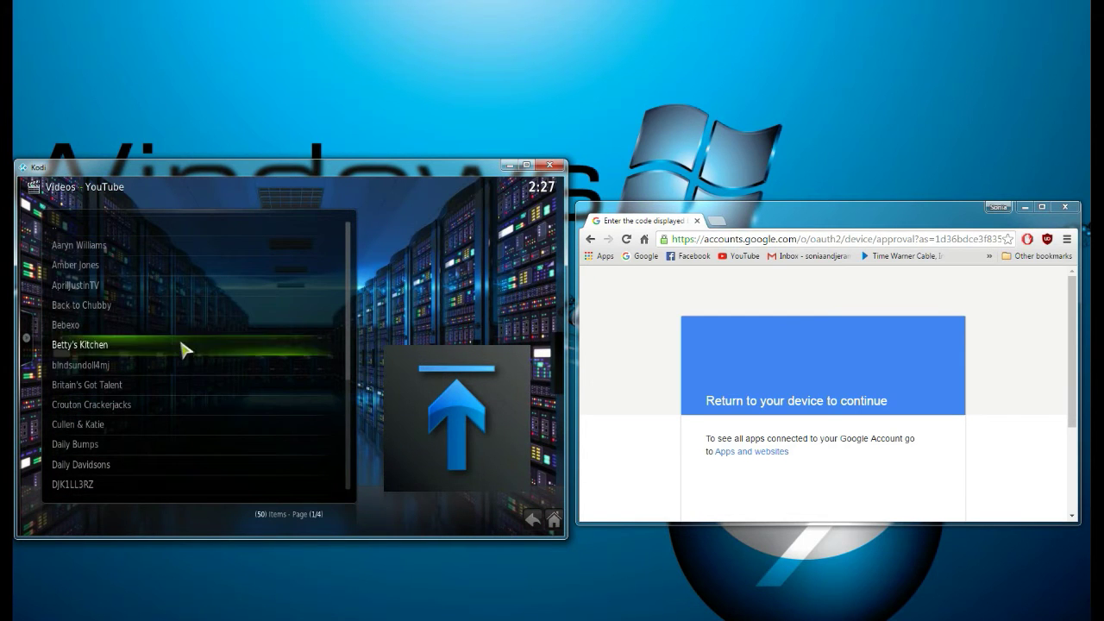
key(Up)
key(Up)
key(Up)
key(Up)
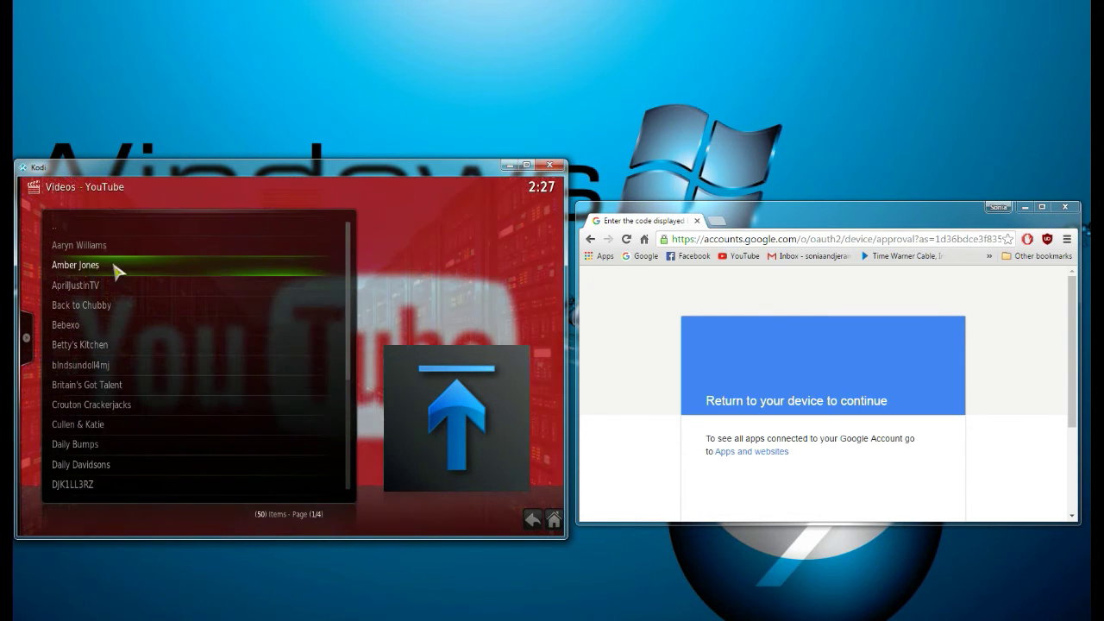
key(Up)
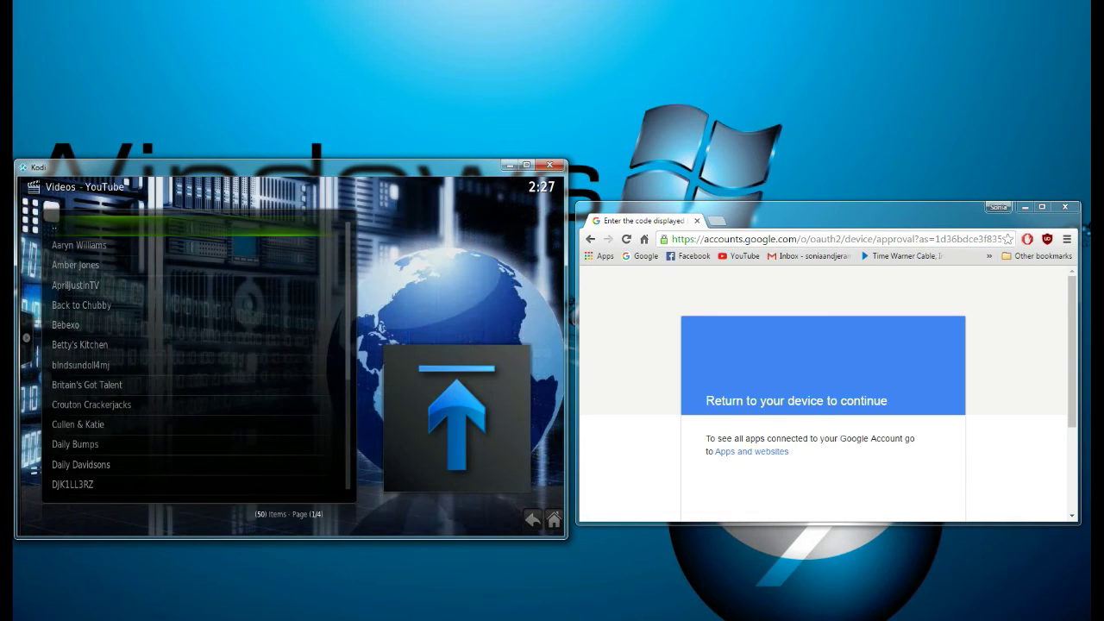
key(Return)
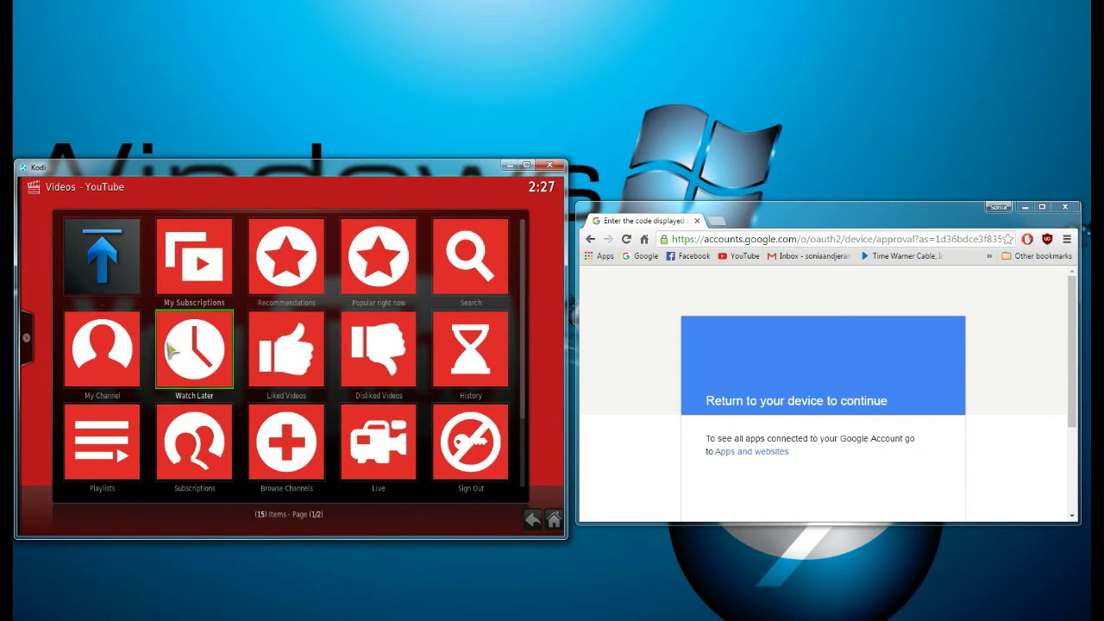
key(BackSpace)
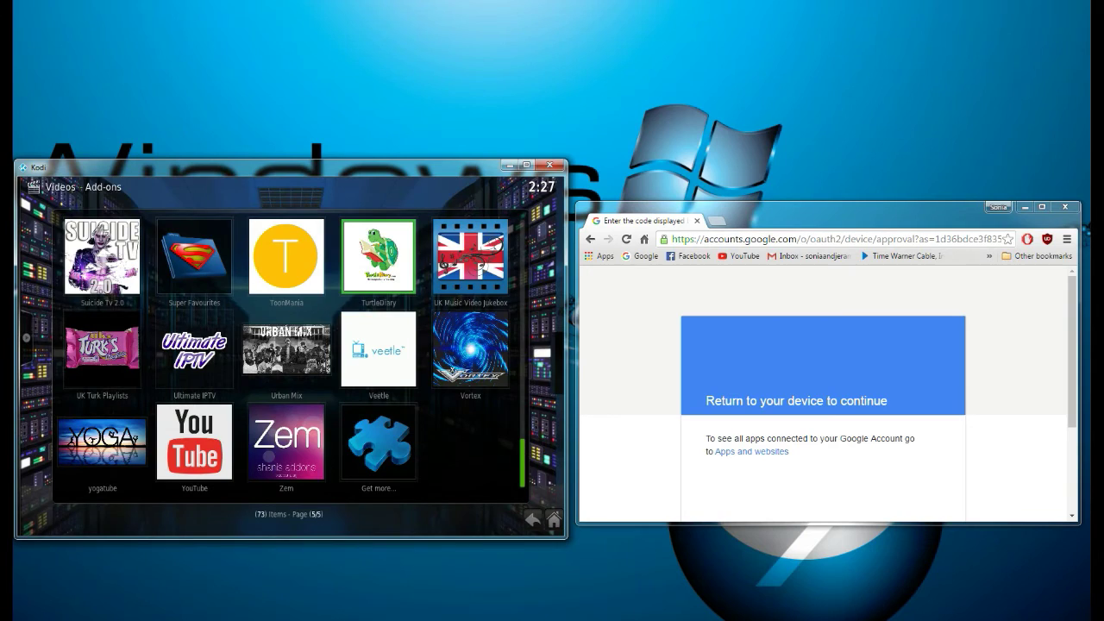
- Find the Christmas add-on among the video add-ons and open its Christmas Movies playlist
drag(523, 456, 528, 340)
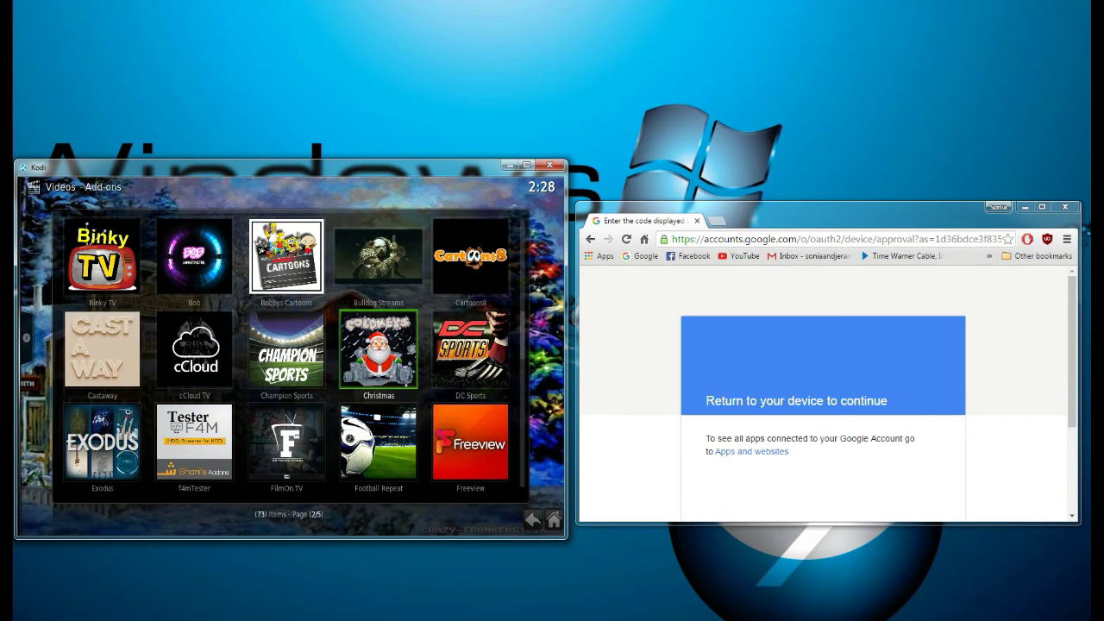
click(381, 354)
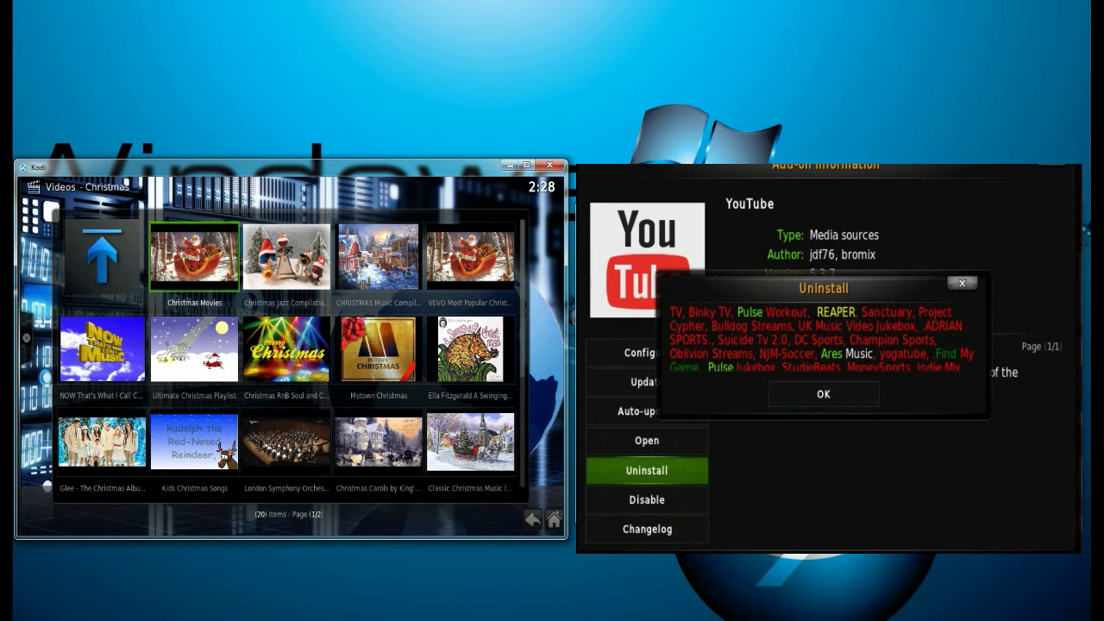
key(Down)
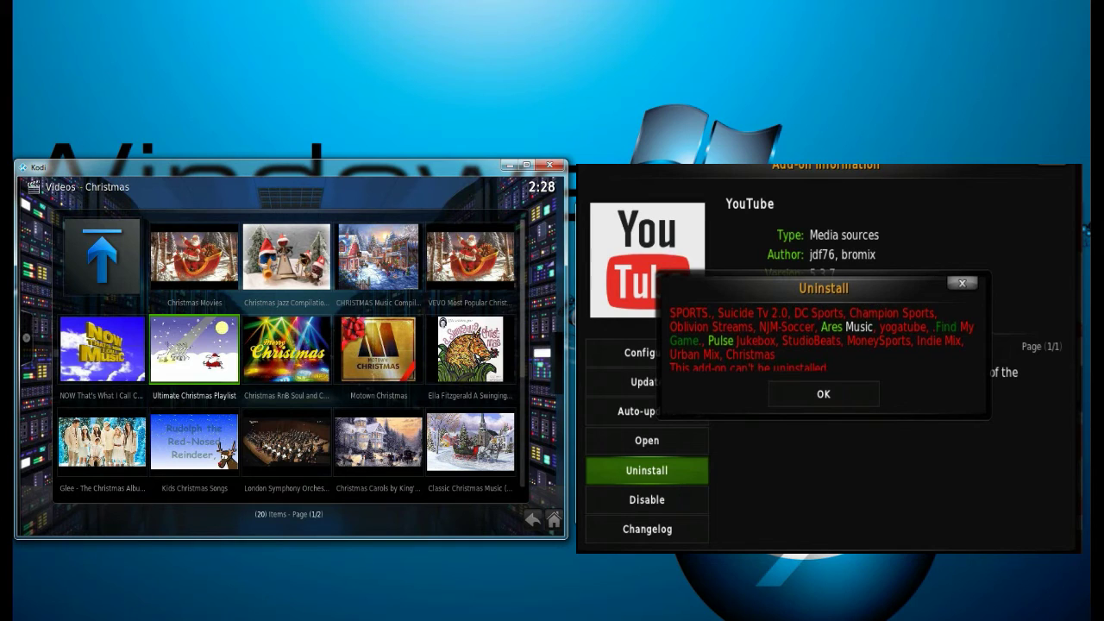
key(Up)
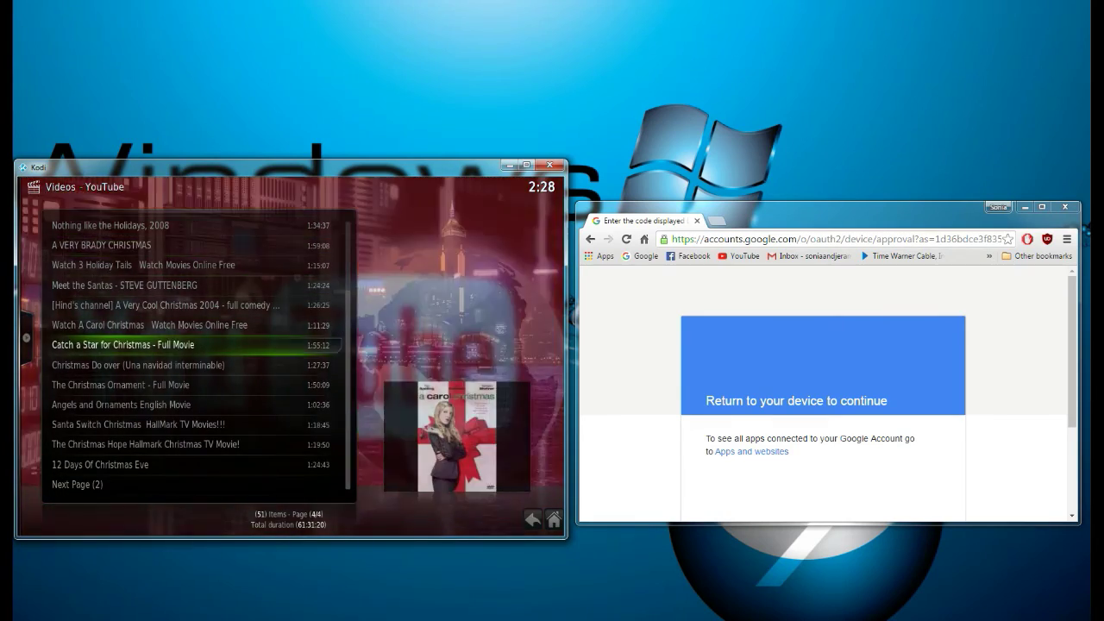
- Look through the movies in the Christmas Movies playlist, and return to the video add-ons list
scroll(191, 343, up, 4)
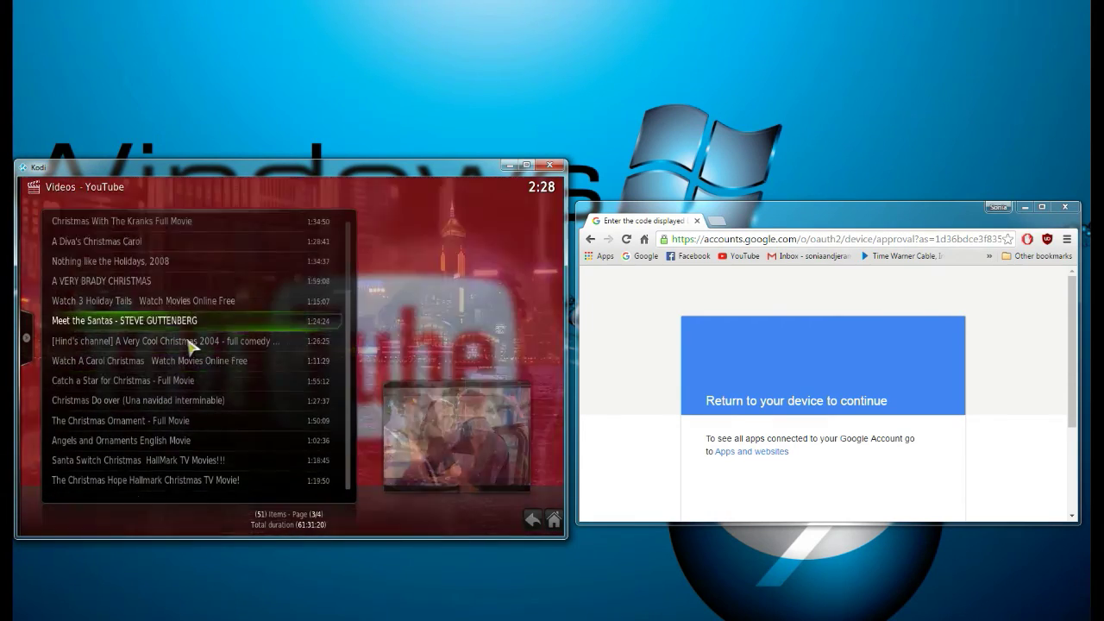
scroll(192, 345, up, 13)
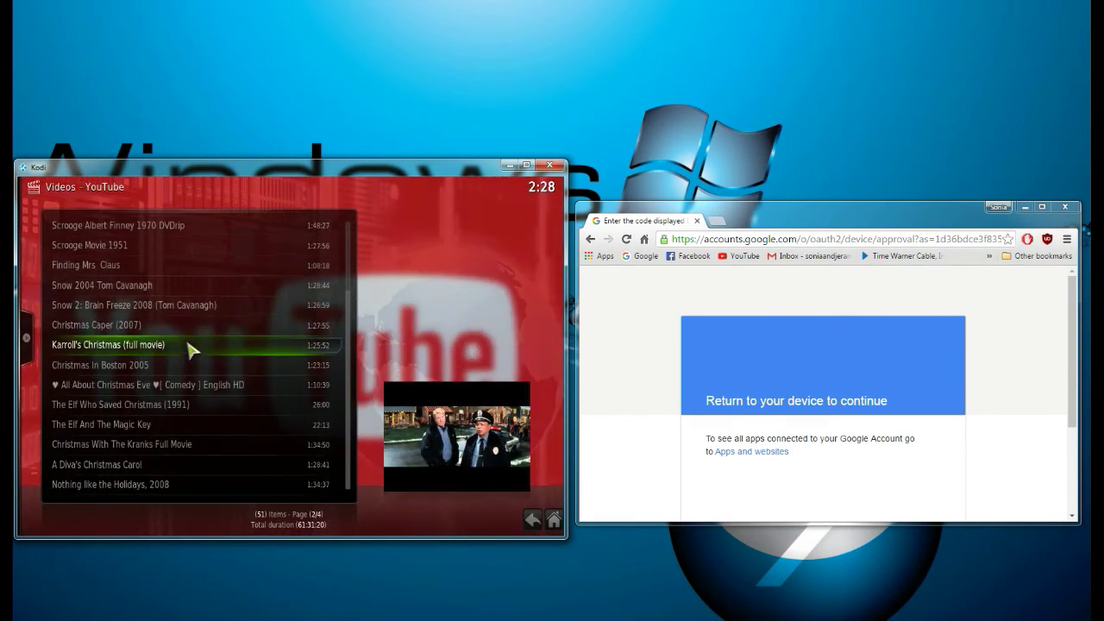
scroll(190, 350, up, 15)
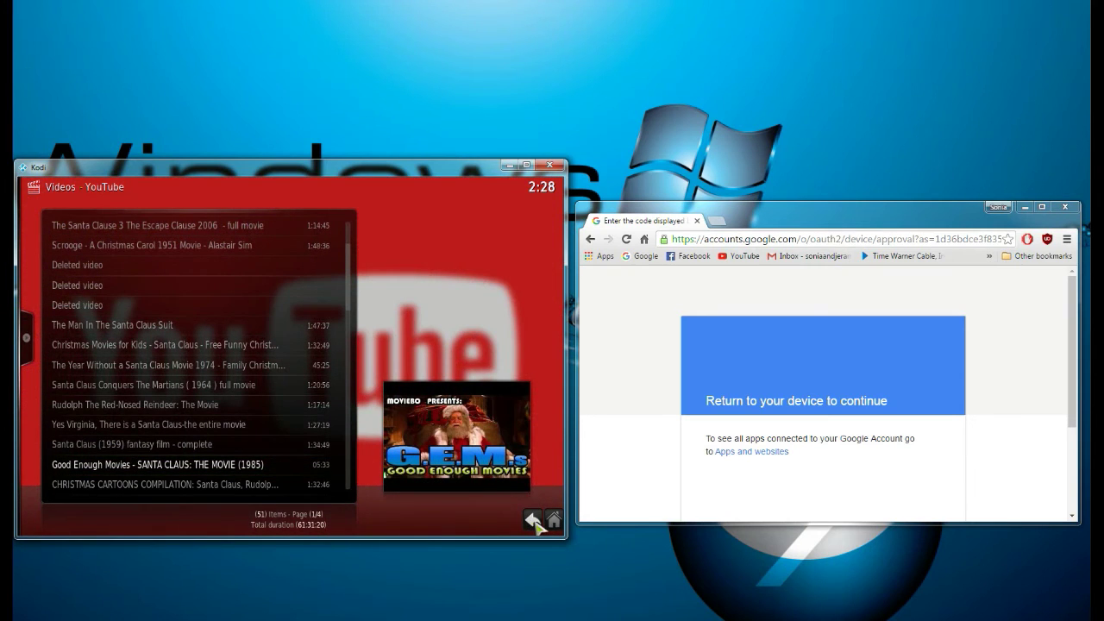
click(534, 520)
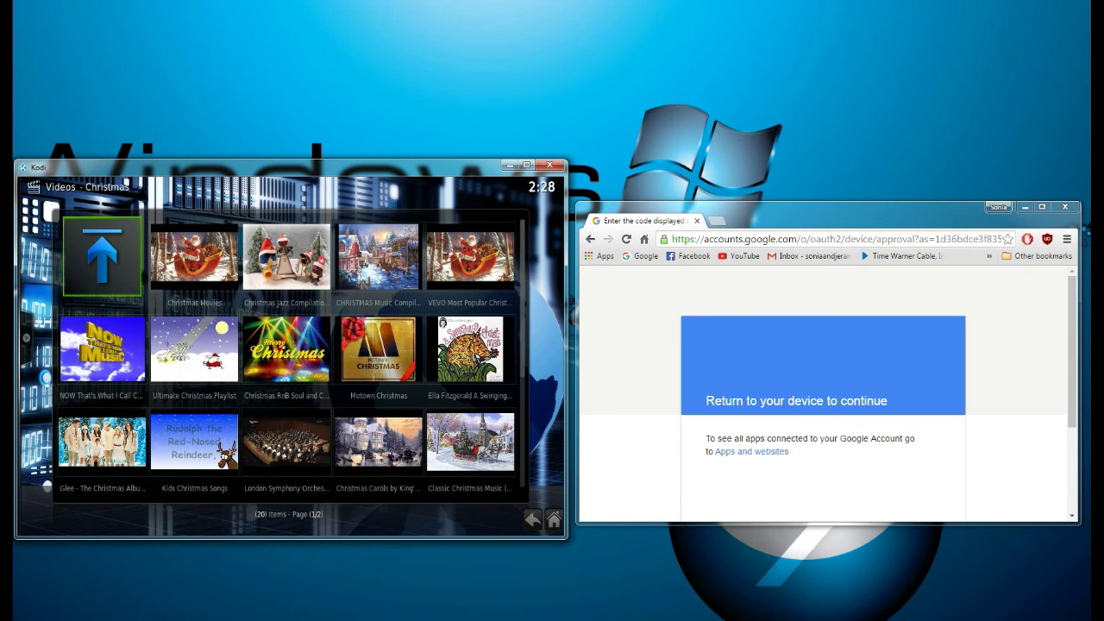
click(101, 257)
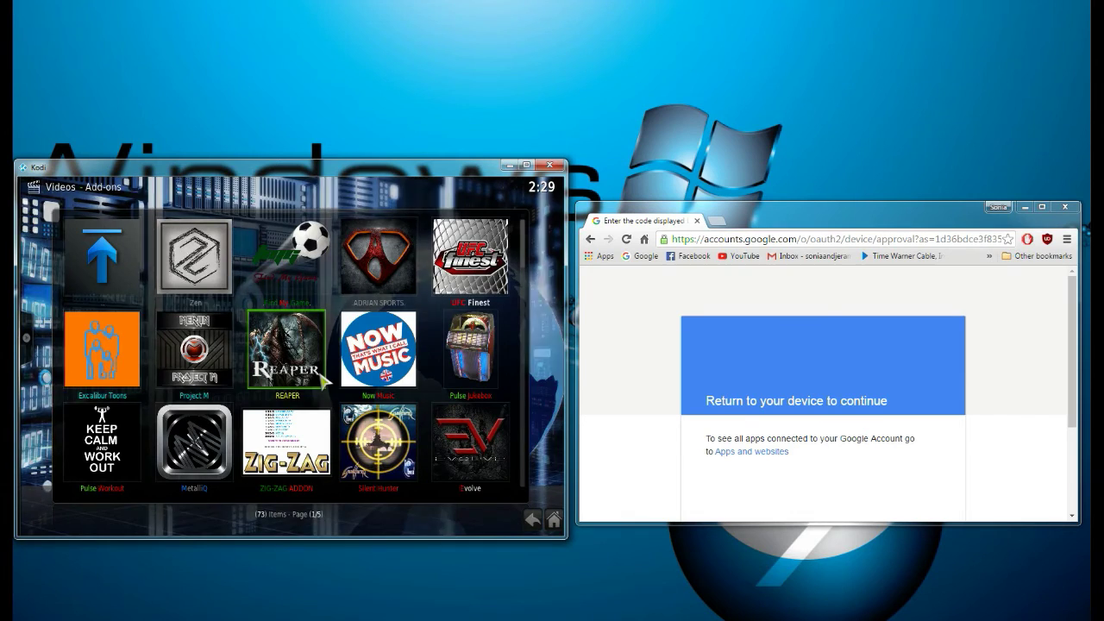
- Open the Excalibur Toons add-on and show its list of cartoon series
key(Left)
key(Left)
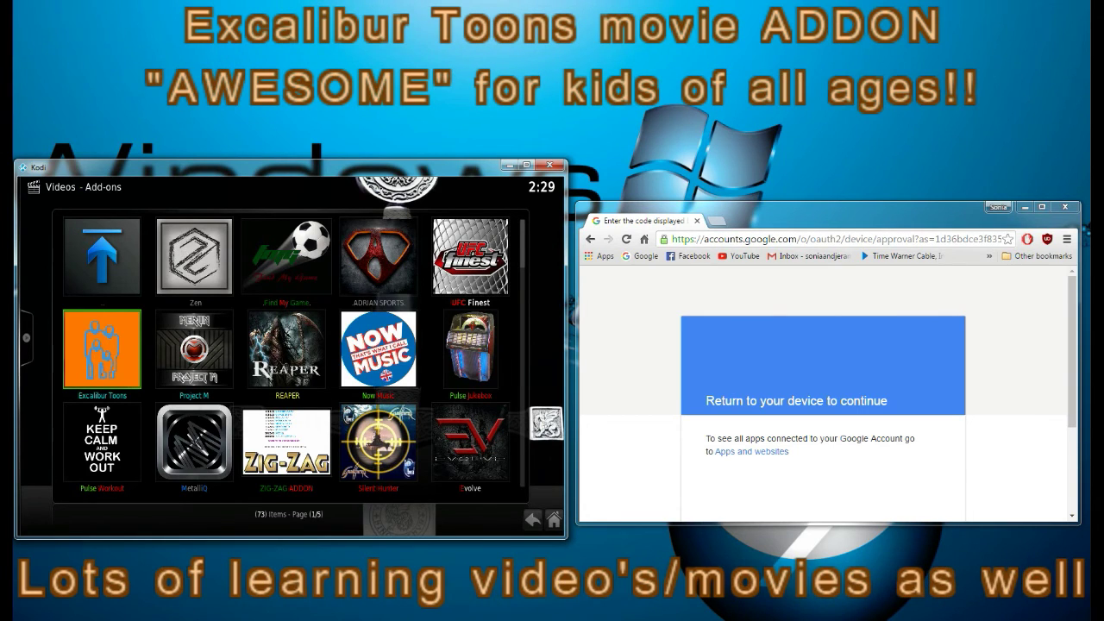
key(Return)
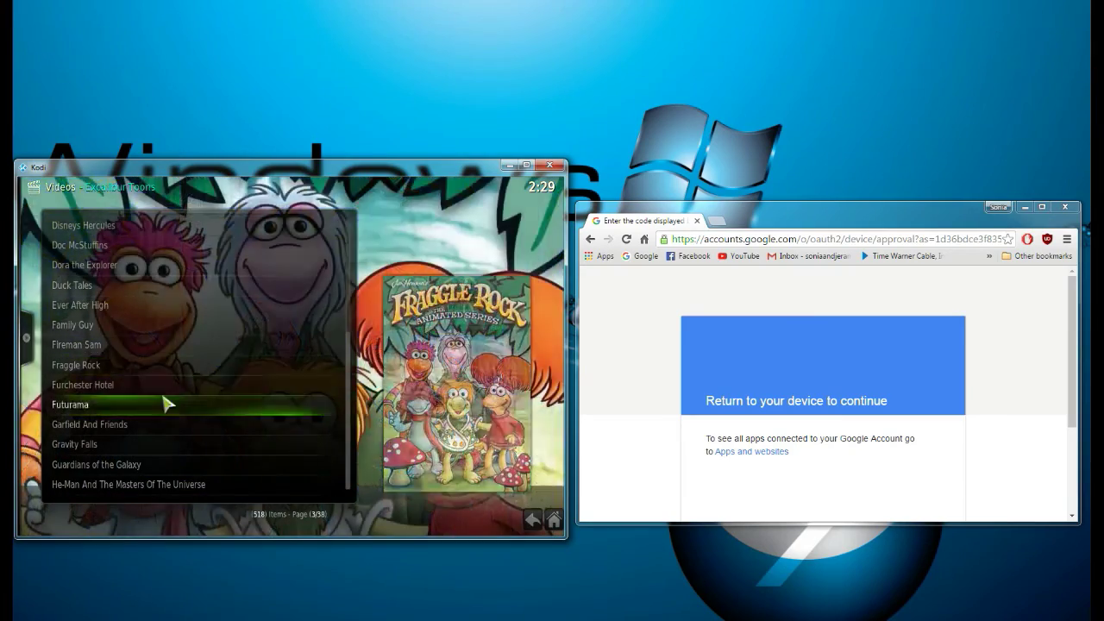
- Look through the cartoon series offered by Excalibur Toons and return to the beginning of the list
scroll(234, 379, down, 4)
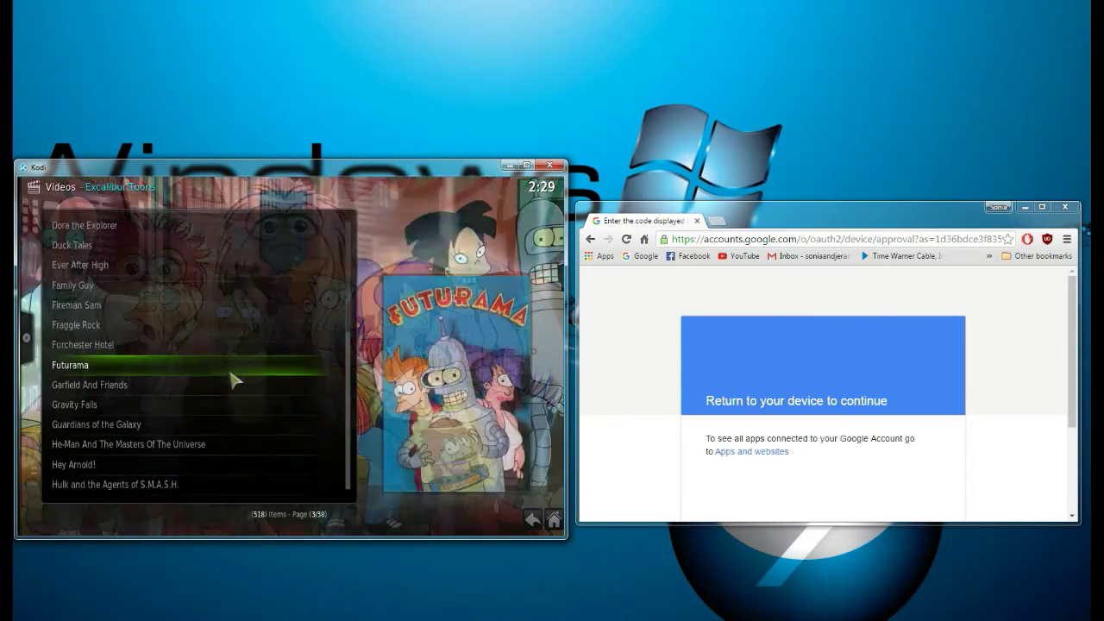
scroll(233, 378, down, 3)
scroll(234, 380, up, 4)
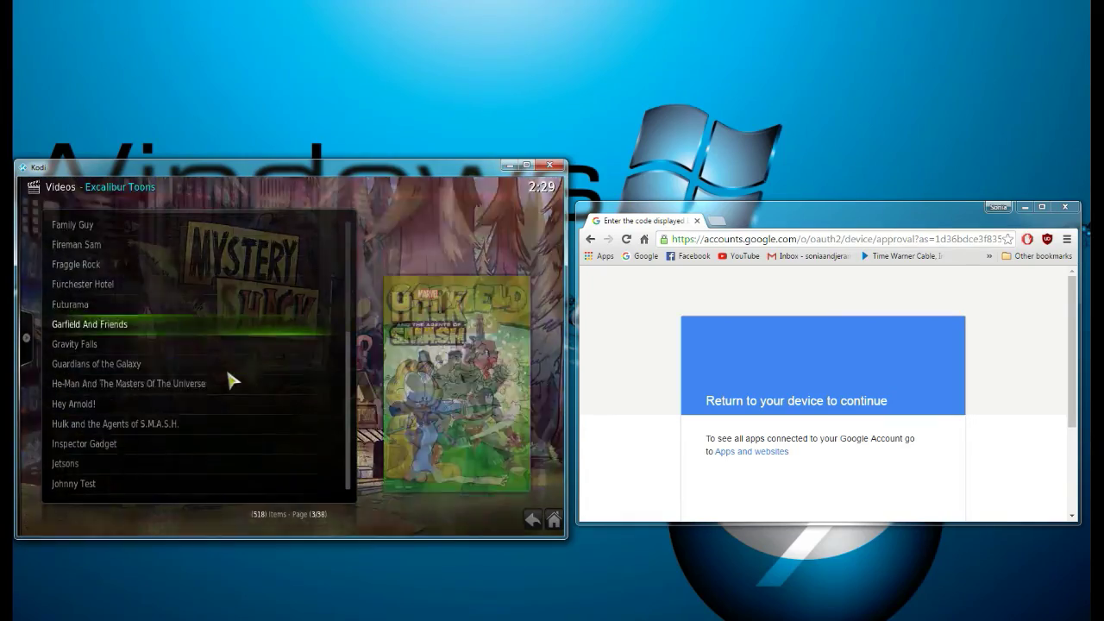
scroll(223, 380, down, 17)
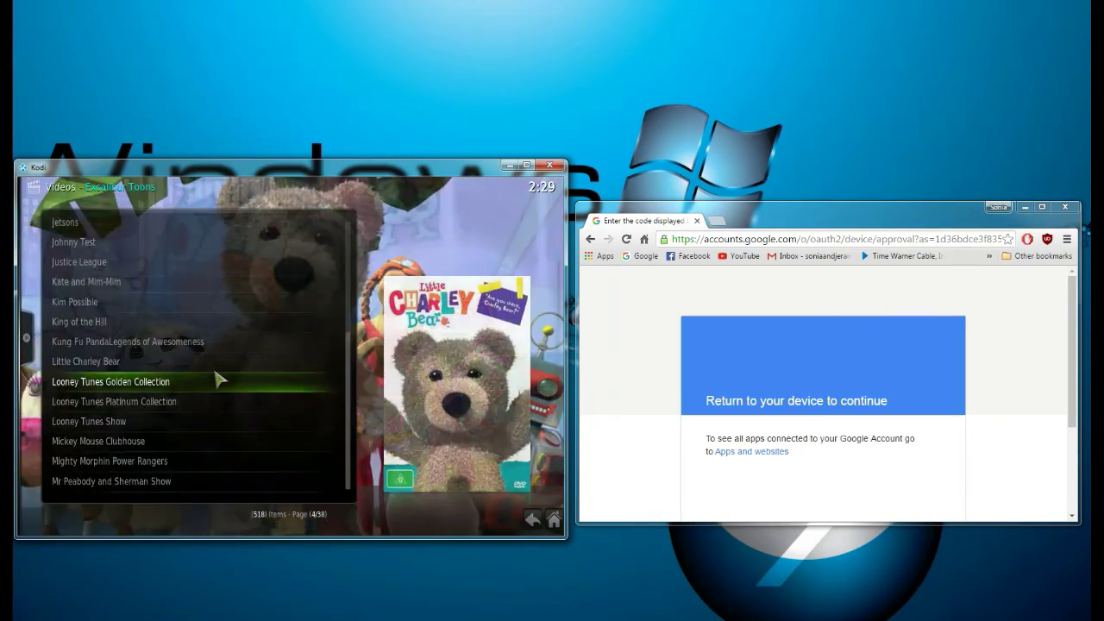
scroll(217, 380, down, 2)
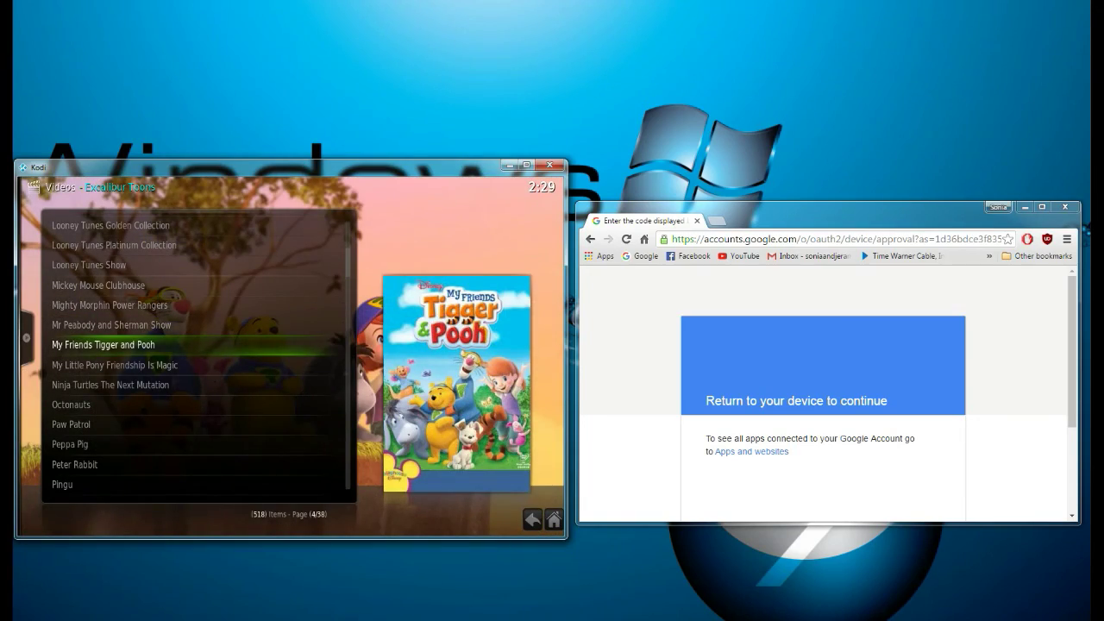
scroll(294, 421, up, 20)
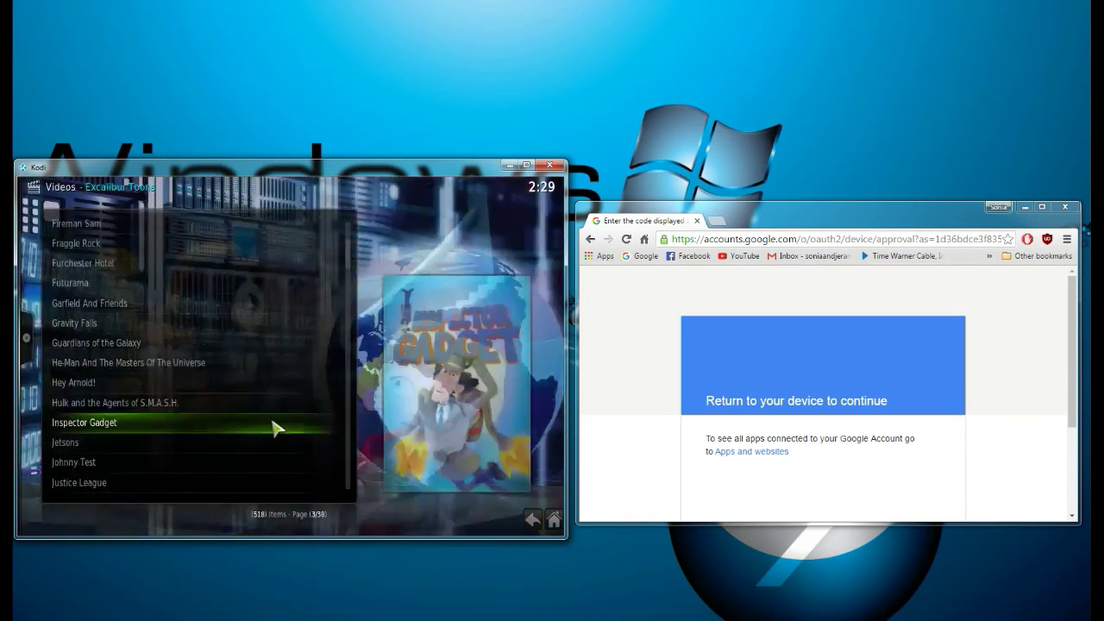
scroll(242, 401, up, 17)
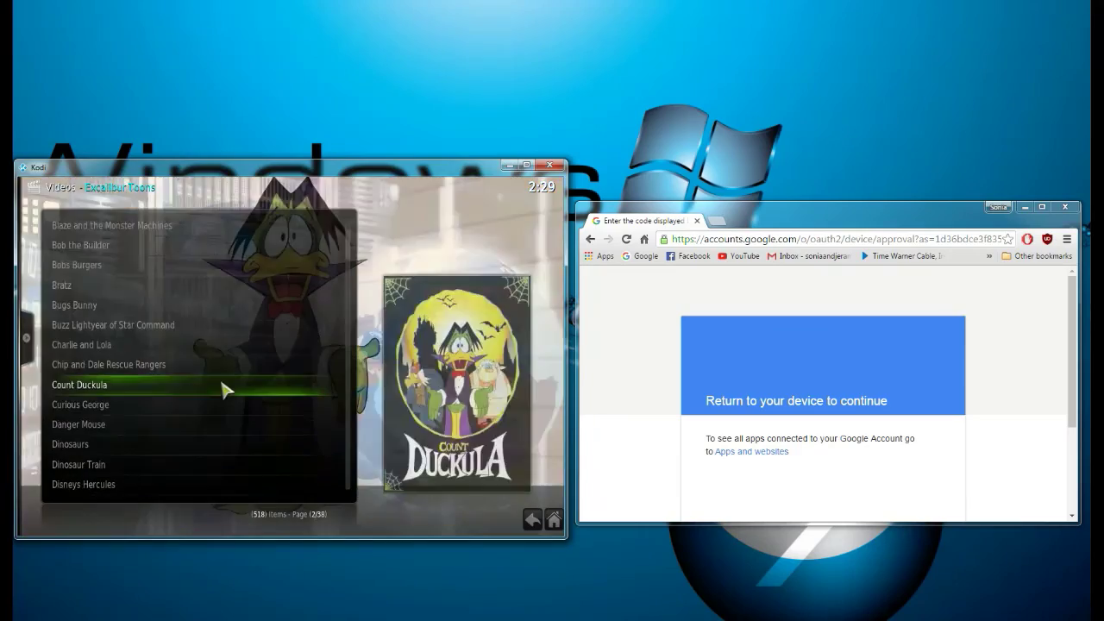
scroll(218, 378, up, 14)
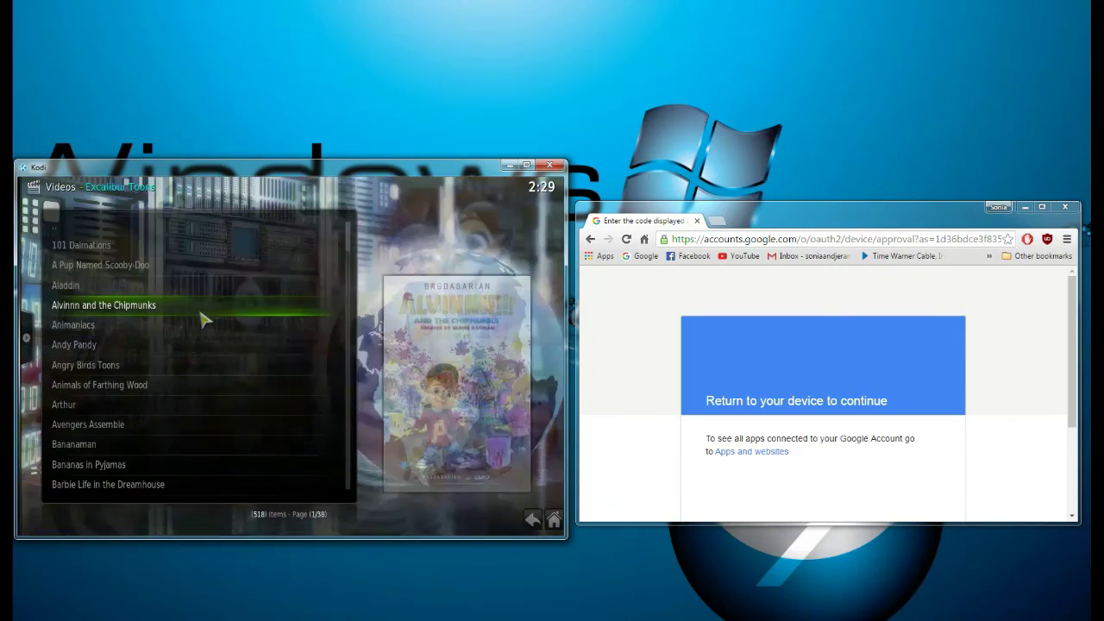